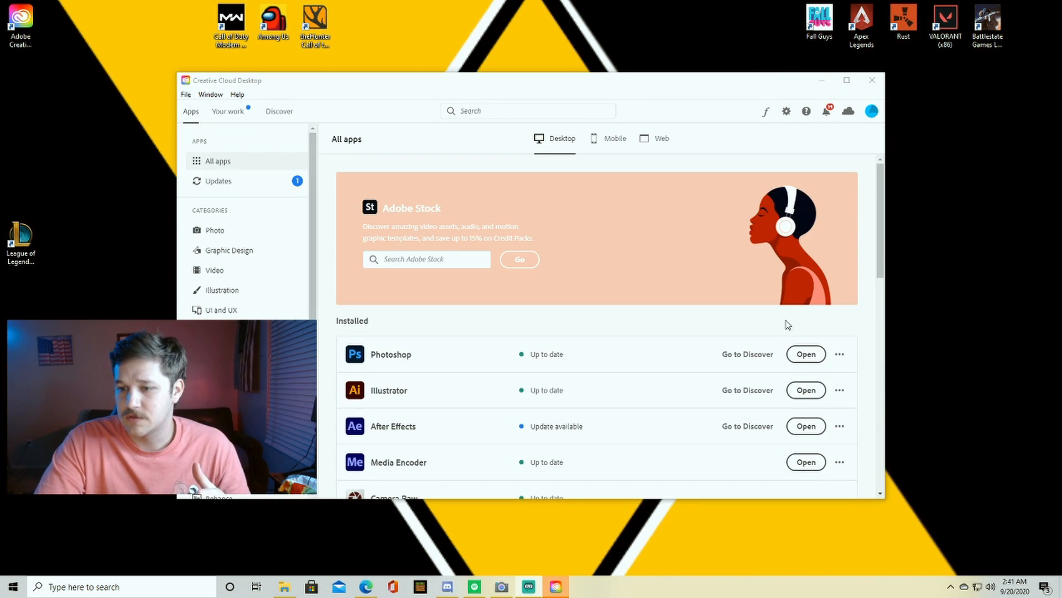
Launch Illustrator from the installed Creative Cloud apps
click(809, 391)
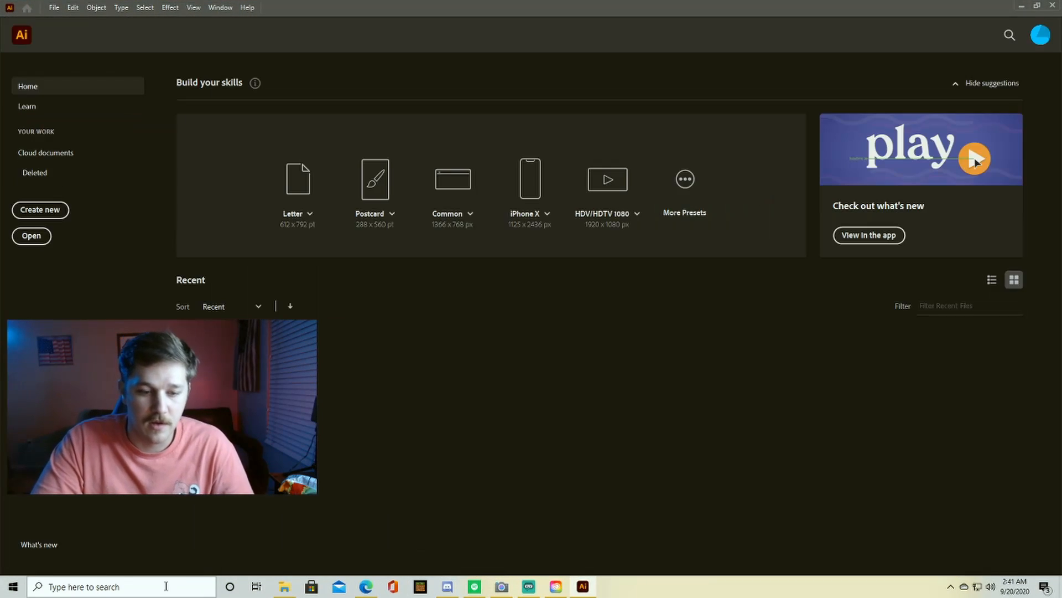
click(173, 586)
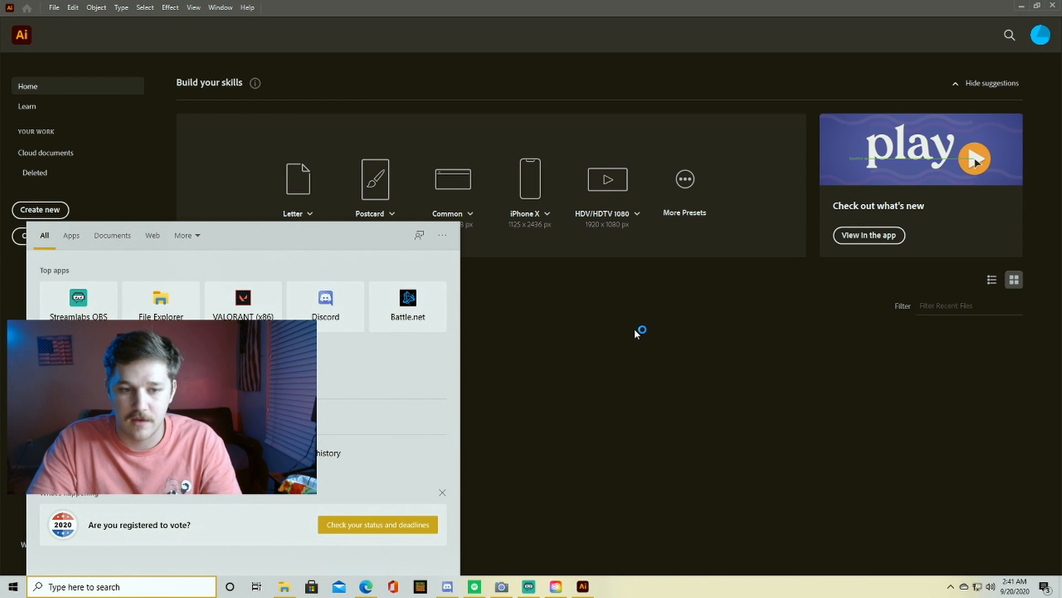
click(640, 333)
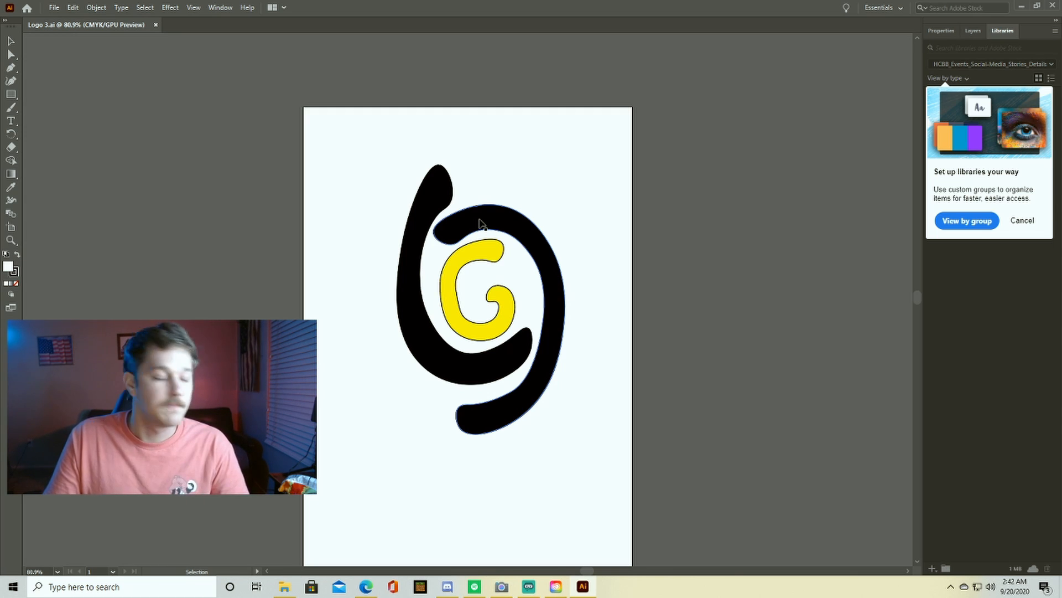
Try drawing a closed freeform shape with curved and straight segments above the logo using the Pen tool
click(11, 69)
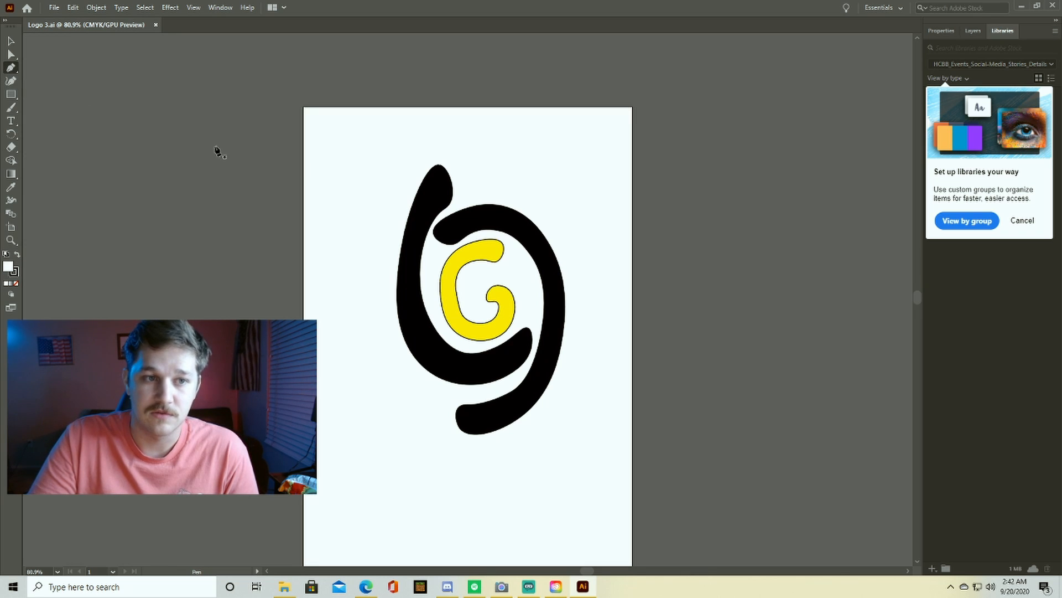
click(427, 132)
click(485, 136)
click(545, 141)
click(537, 161)
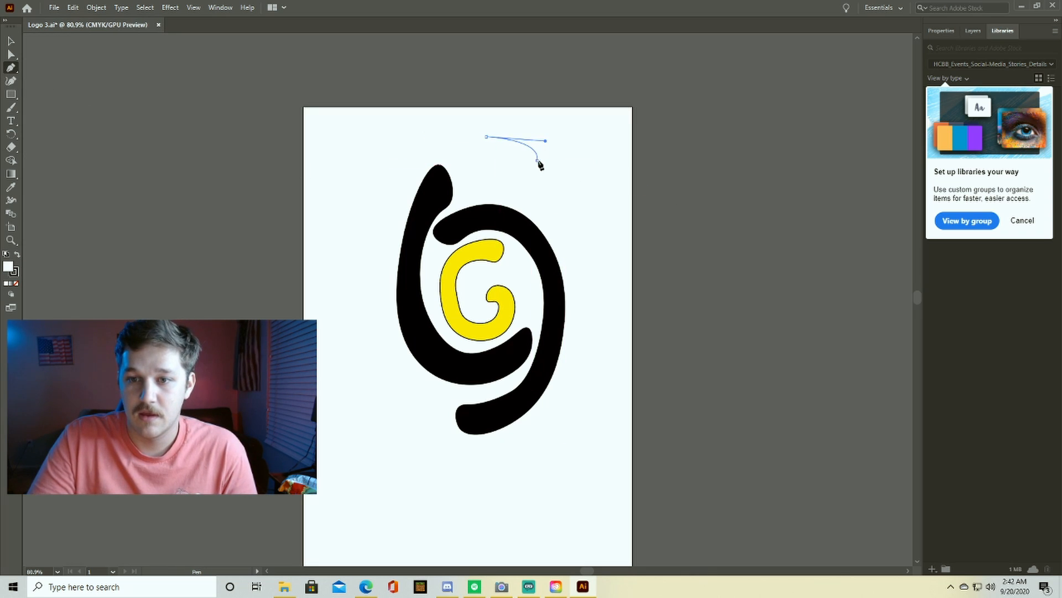
click(565, 179)
click(562, 221)
click(458, 181)
click(470, 148)
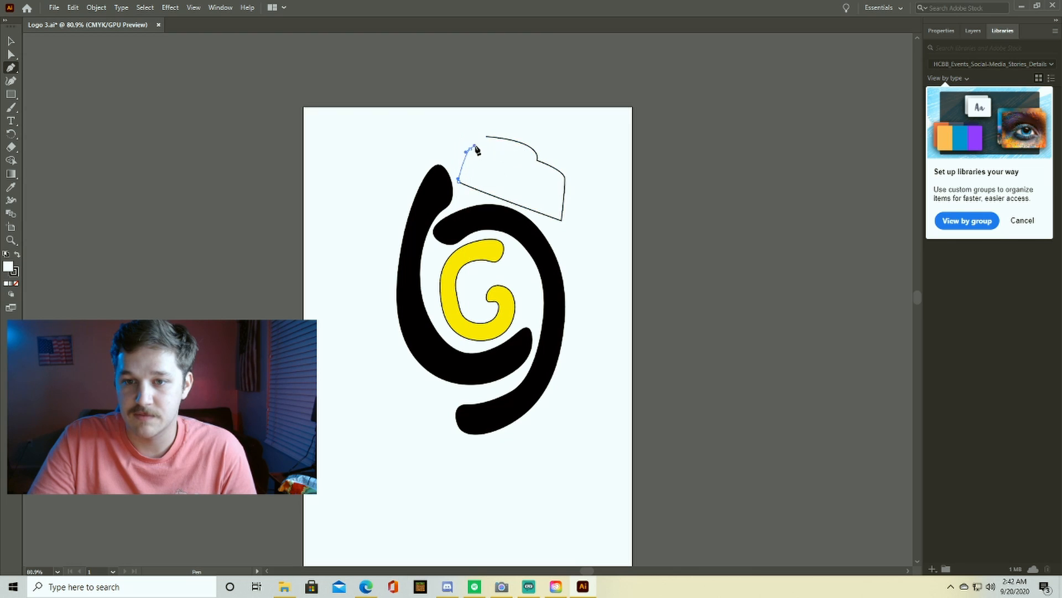
click(486, 137)
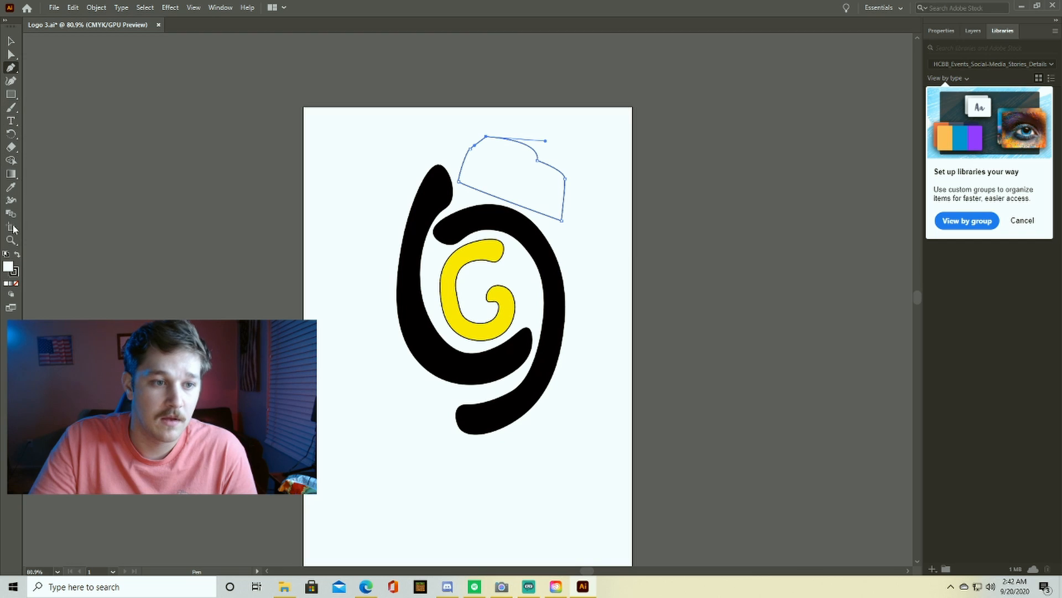
Try filling the pen-drawn shape with the yellow of the logo's letter G using the Eyedropper
click(11, 187)
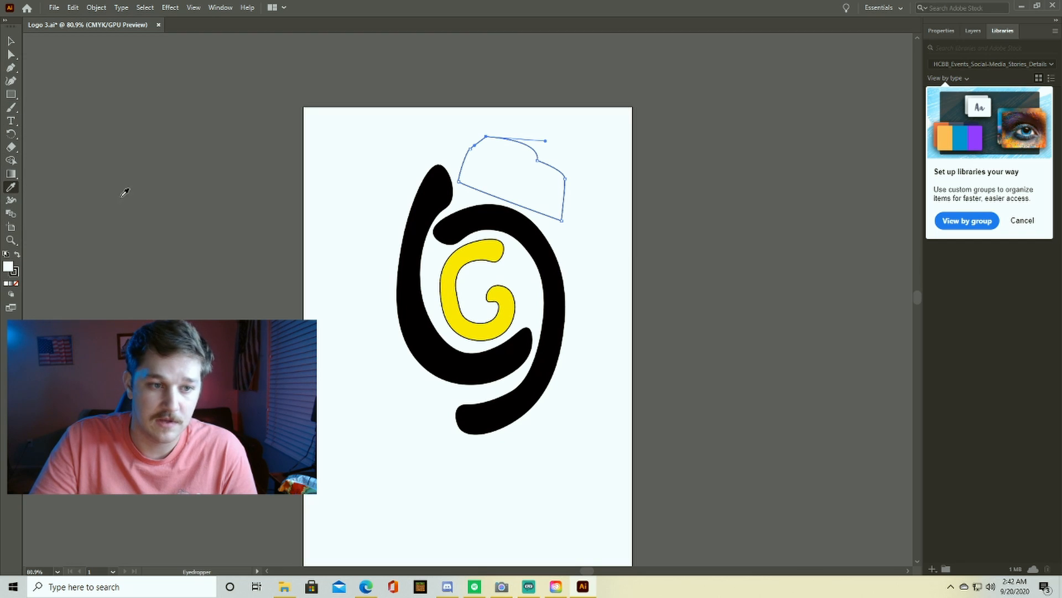
click(470, 254)
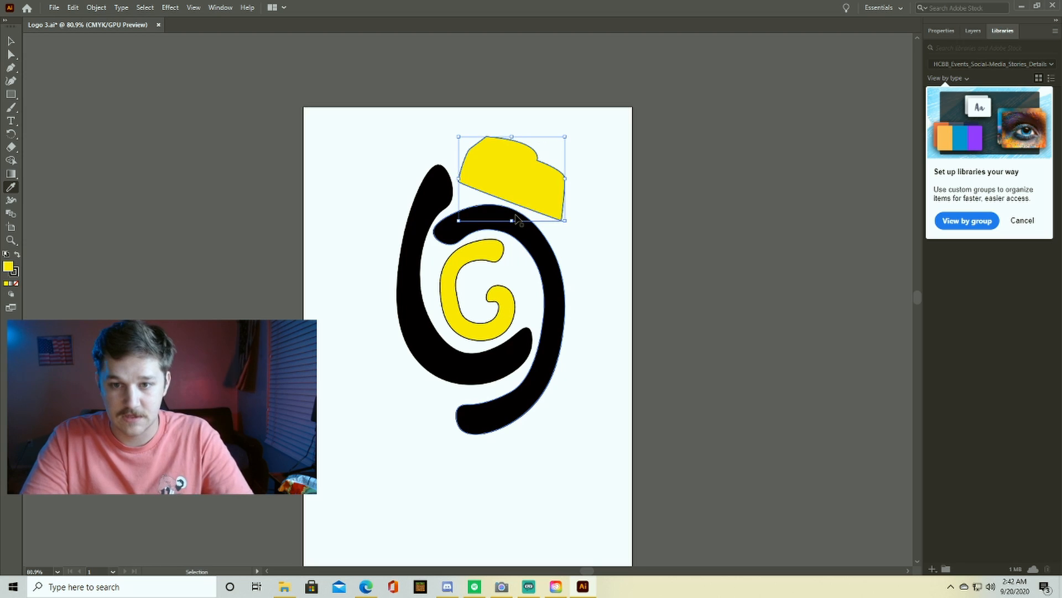
Undo the yellow fill and every segment of the pen-drawn shape, and return to the Pen tool
key(ctrl+z)
key(ctrl+z)
key(ctrl+z)
key(ctrl+z)
key(ctrl+z)
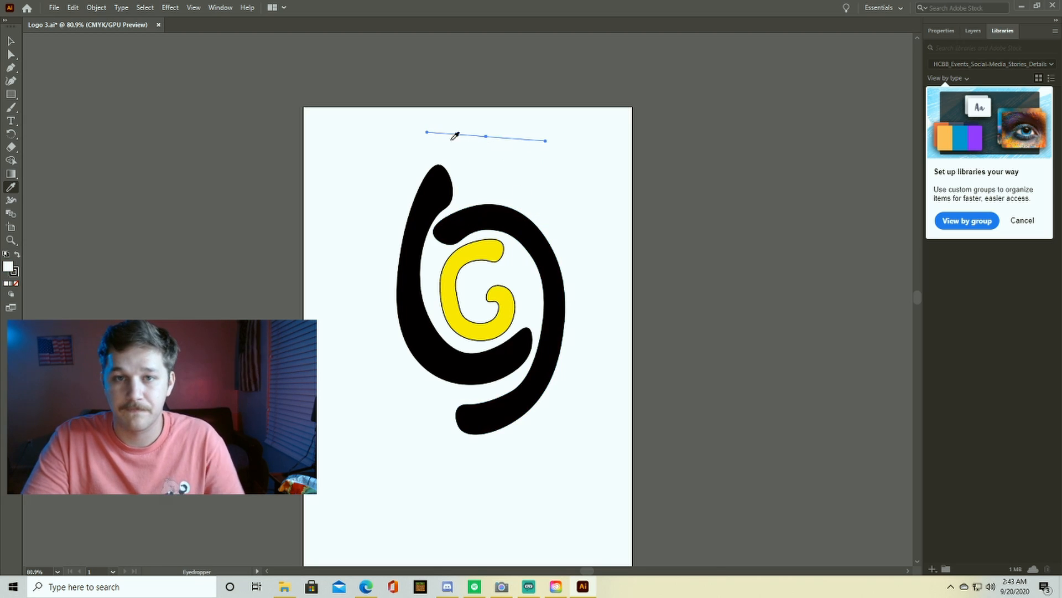
key(ctrl+z)
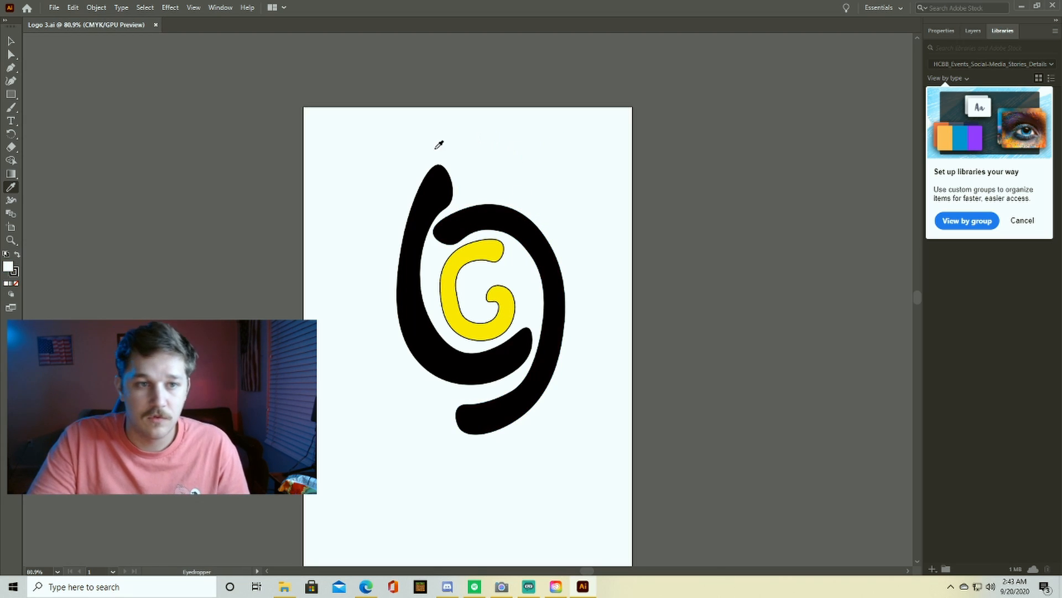
click(11, 69)
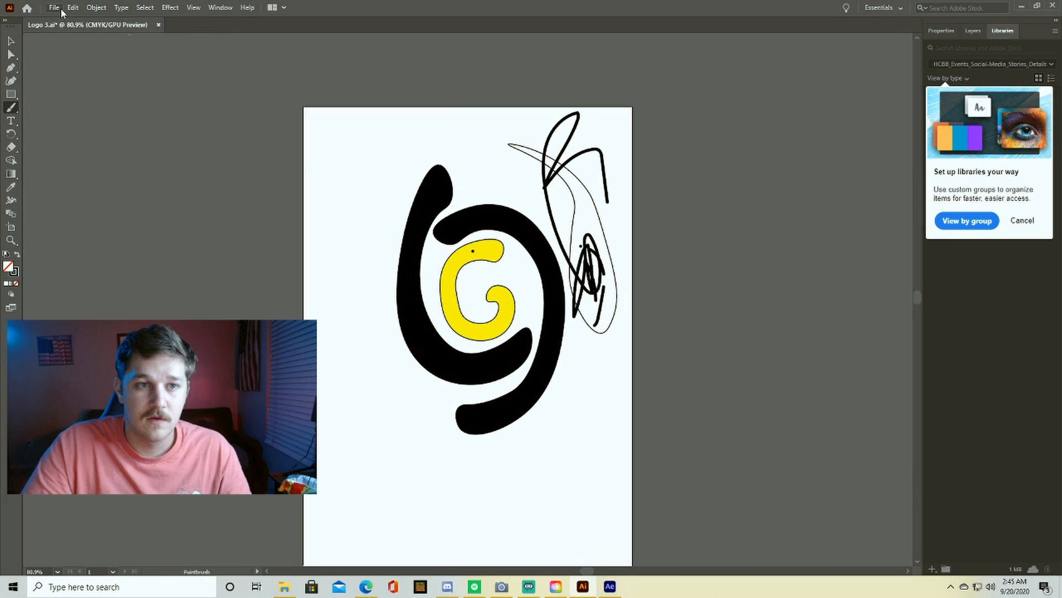
Save the artwork as Logo 3 in Illustrator EPS format in the Creative Cloud Files folder
click(55, 7)
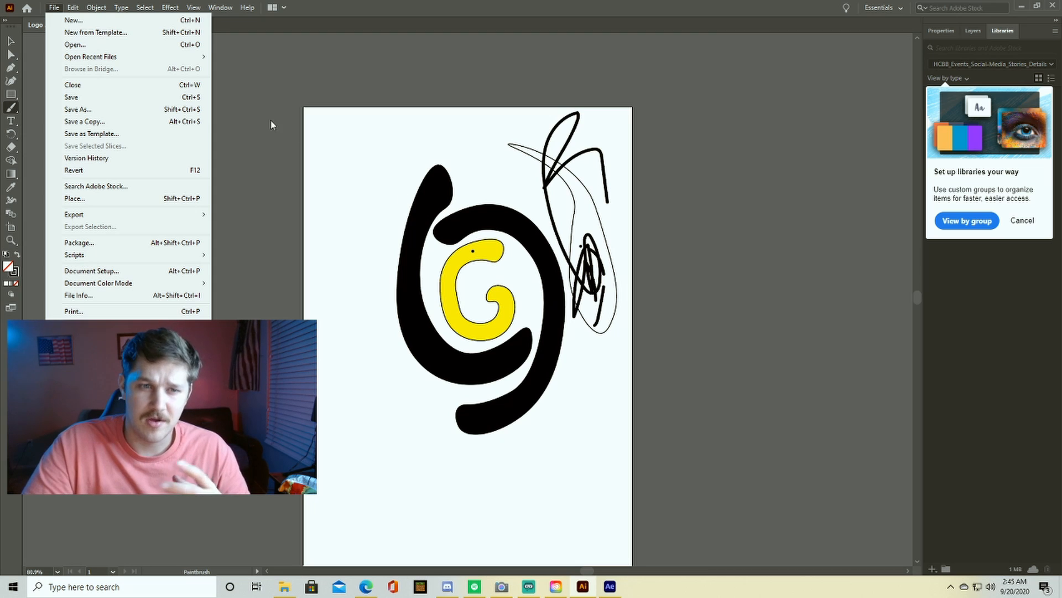
click(156, 108)
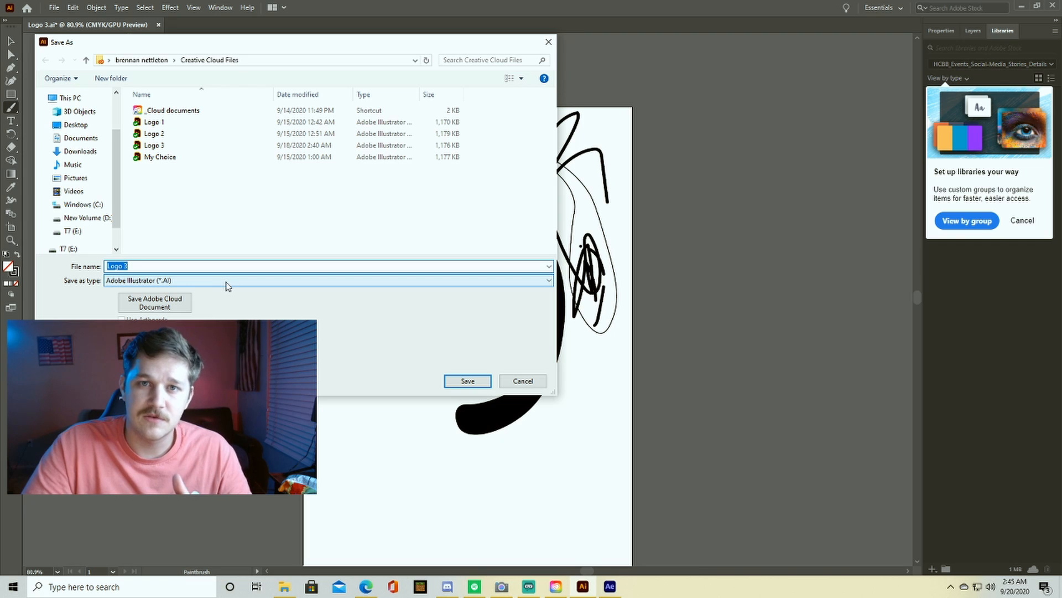
click(267, 281)
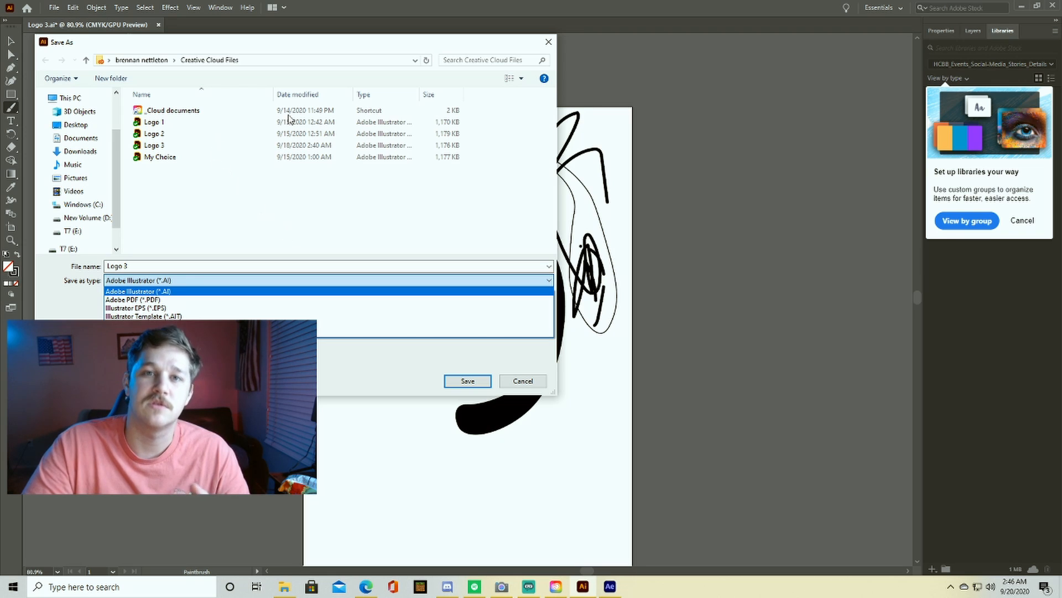
click(195, 309)
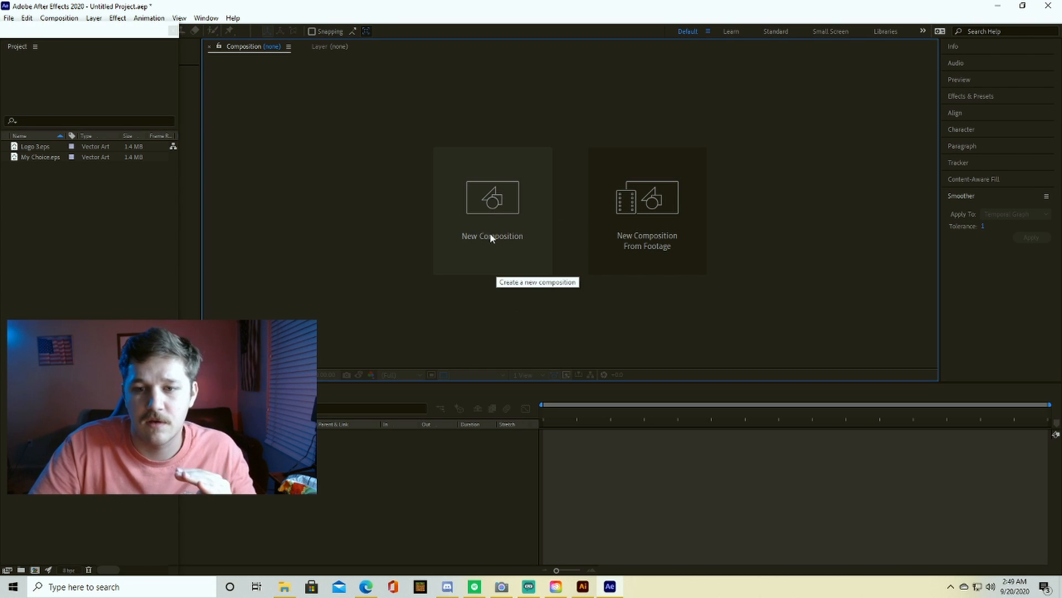
In After Effects, create a 1920 x 1080 px composition named "My logo" at 60 frames per second
click(511, 224)
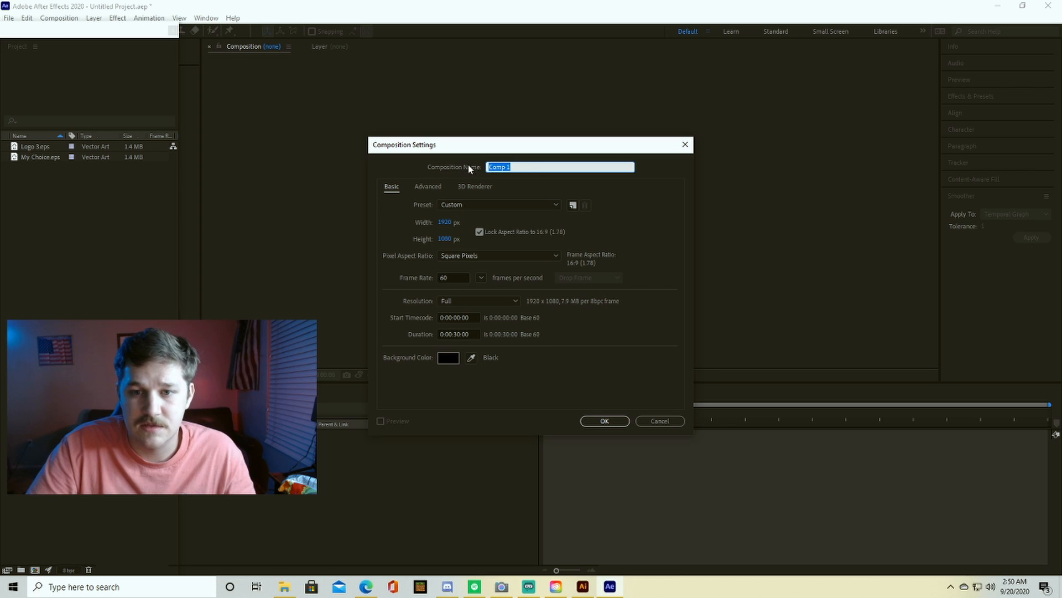
key(BackSpace)
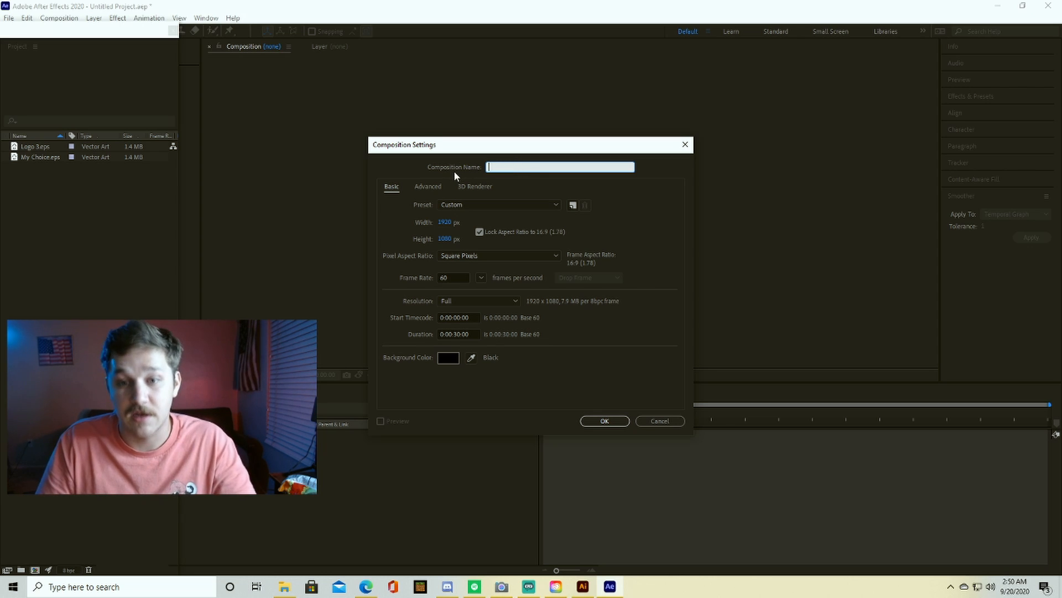
text(My logo)
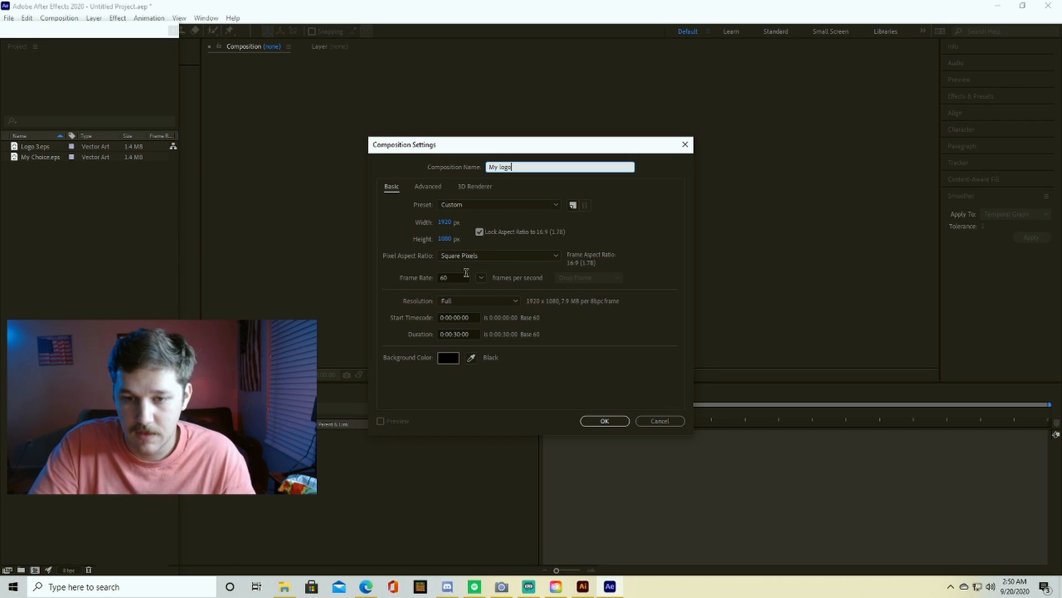
click(444, 279)
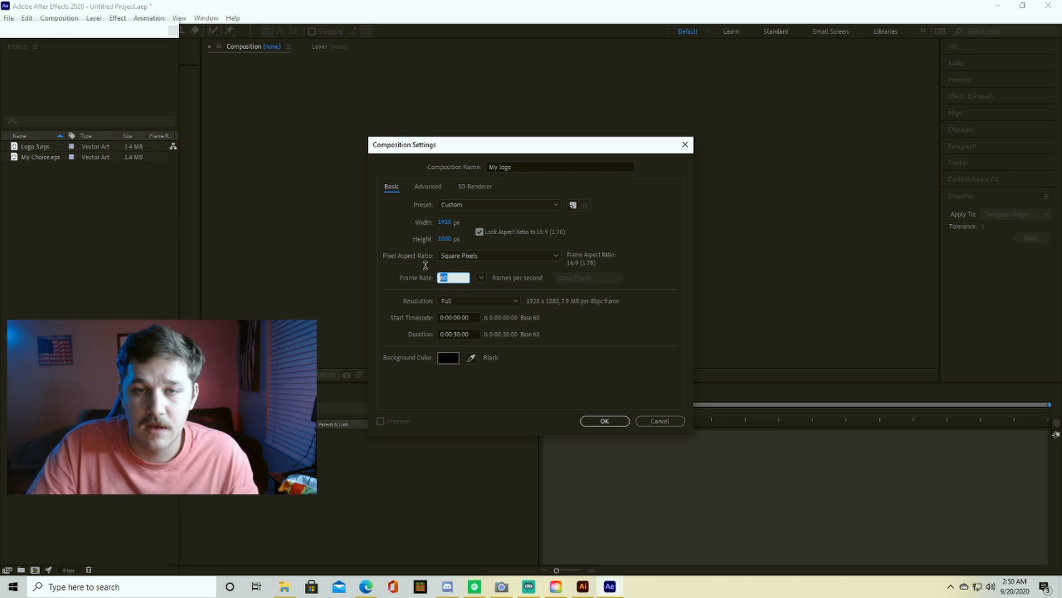
click(465, 282)
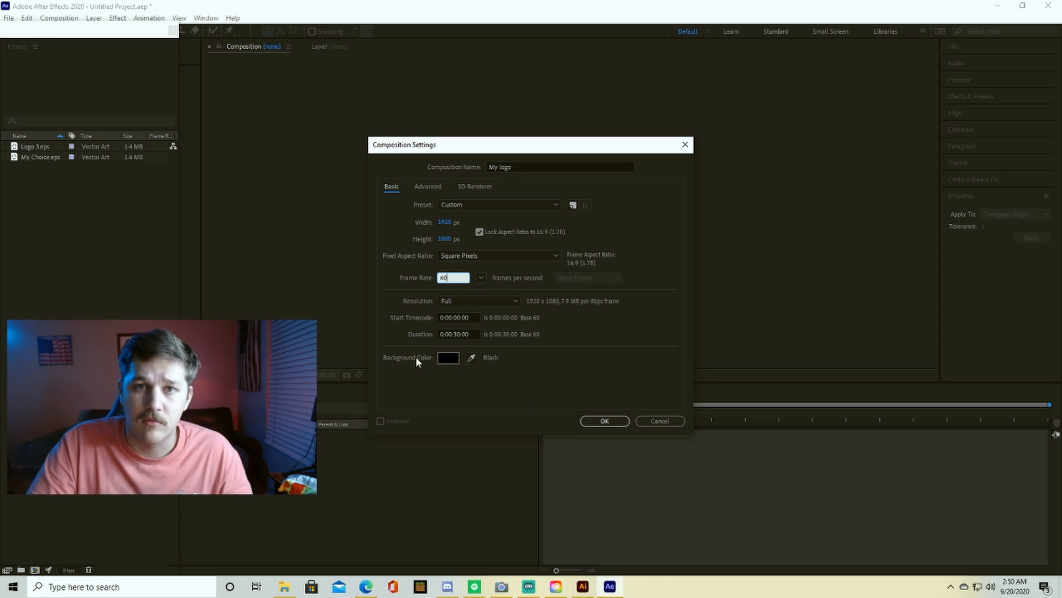
click(605, 420)
Import the Encapsulated PostScript version of Logo 3 from Creative Cloud Files as footage
click(9, 18)
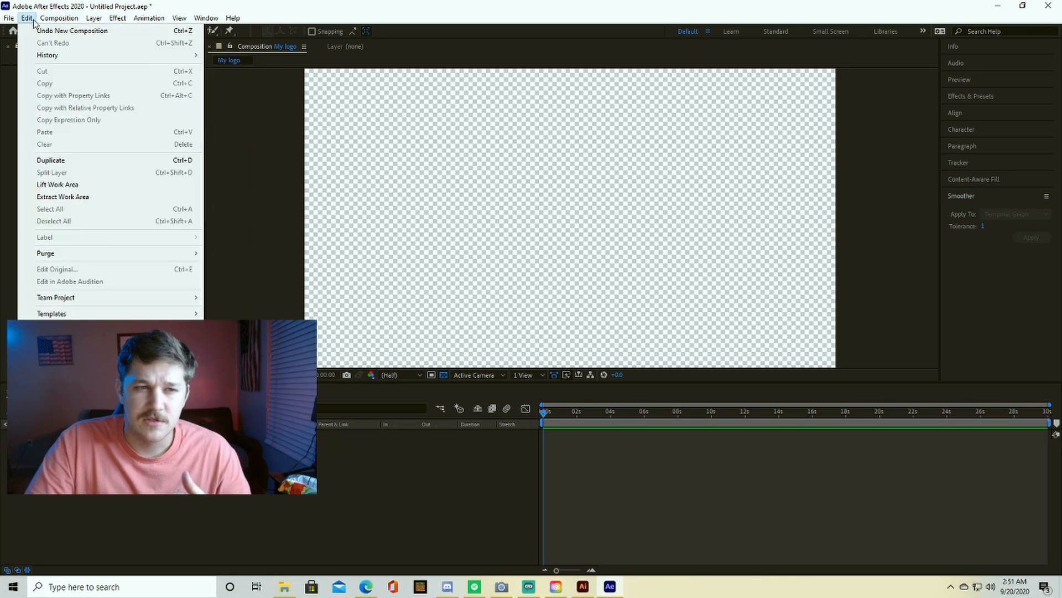
mouse_move(11, 20)
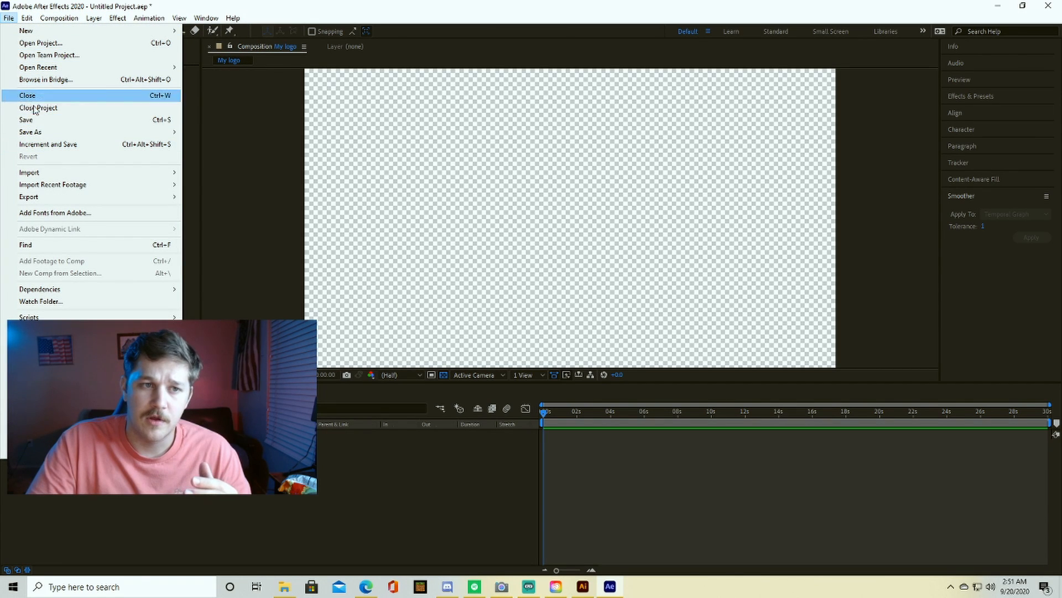
mouse_move(52, 173)
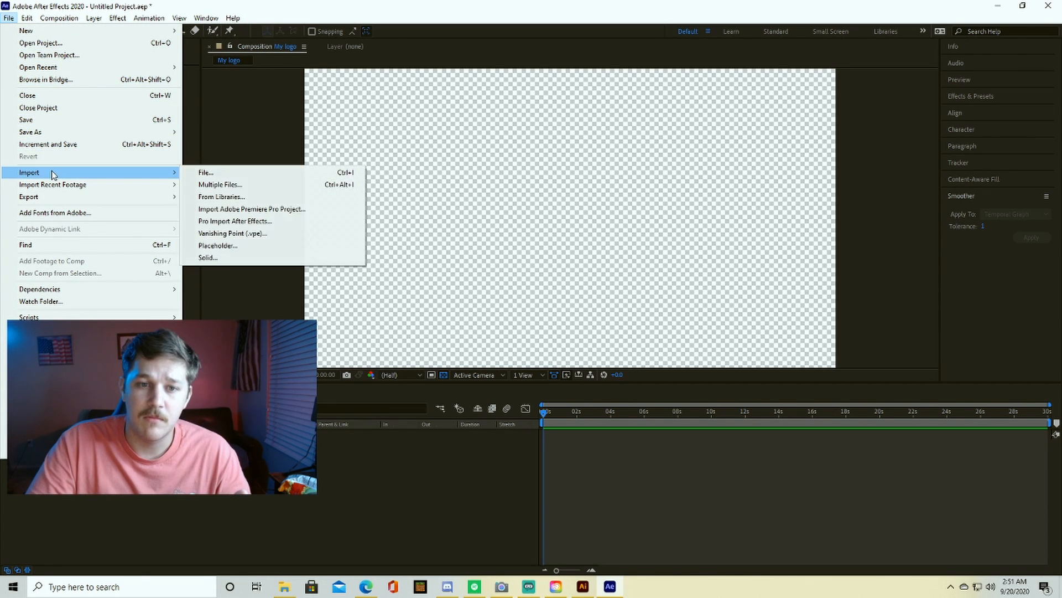
click(230, 172)
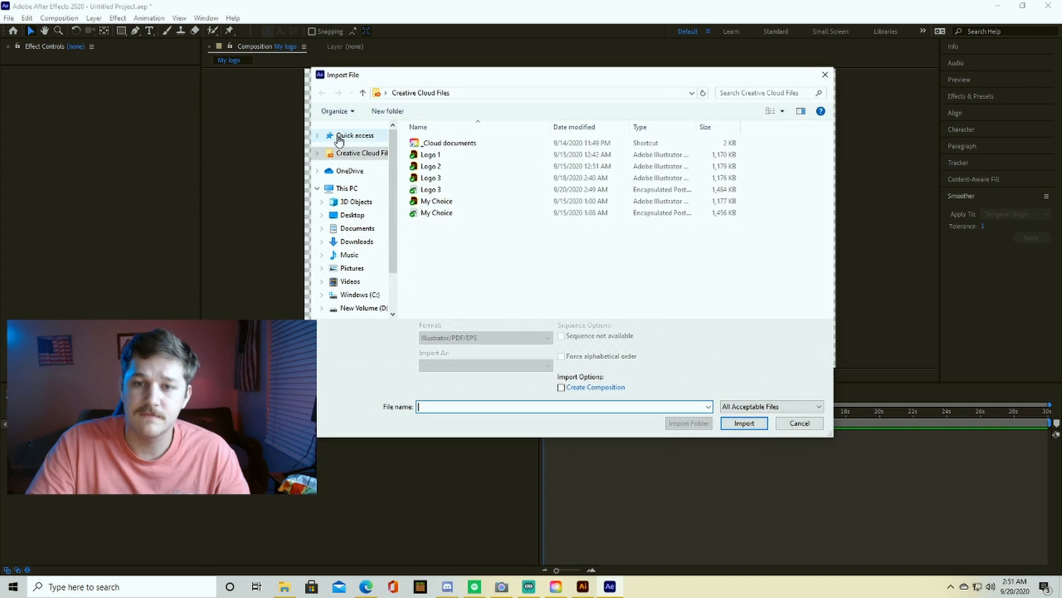
click(472, 192)
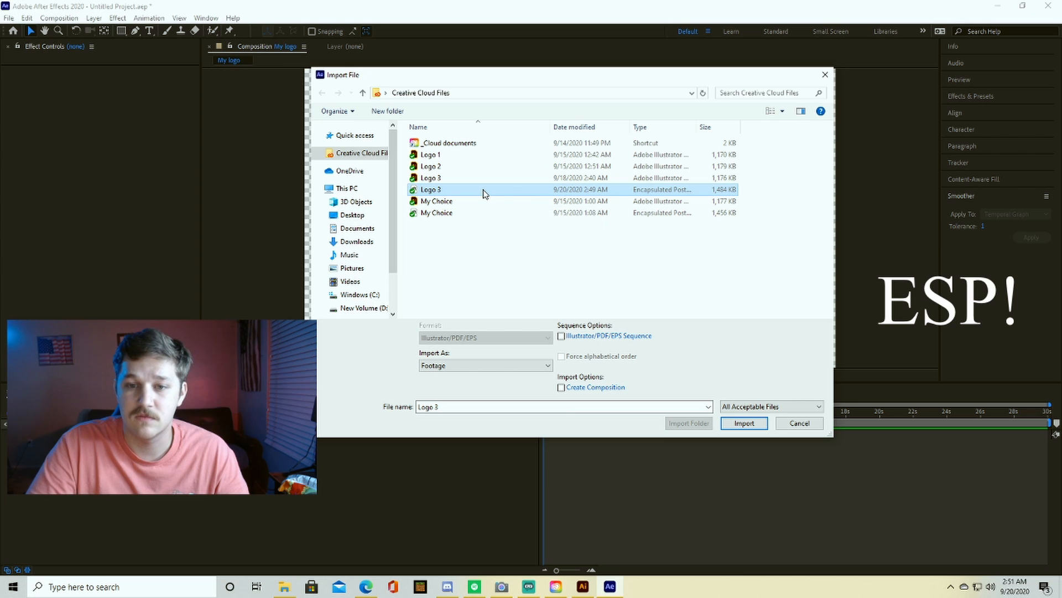
click(755, 425)
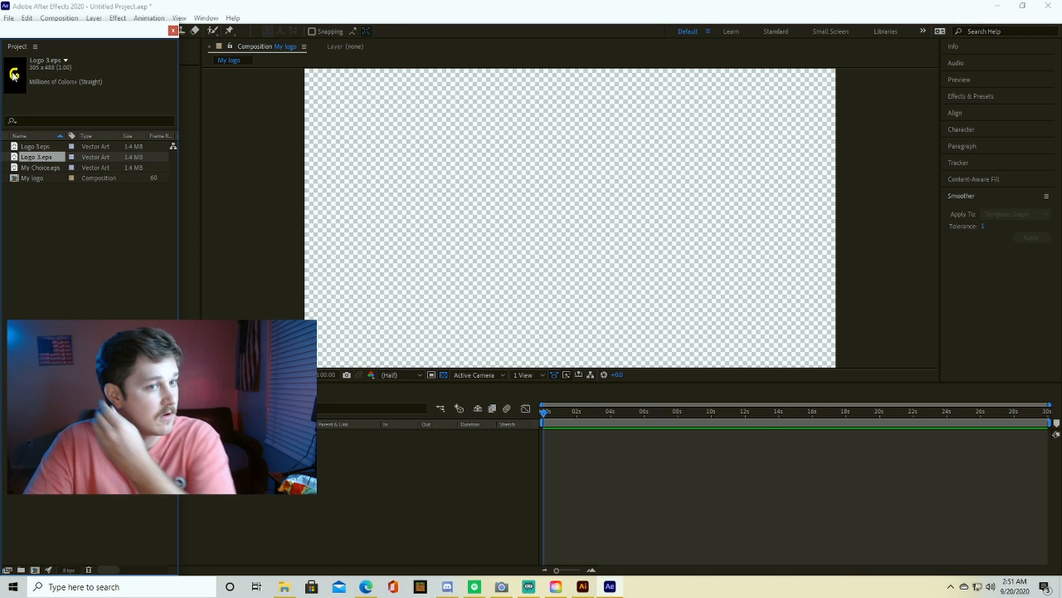
Place Logo 3.eps near the centre of the My logo composition and enlarge it to fill most of the frame height
drag(14, 75, 586, 178)
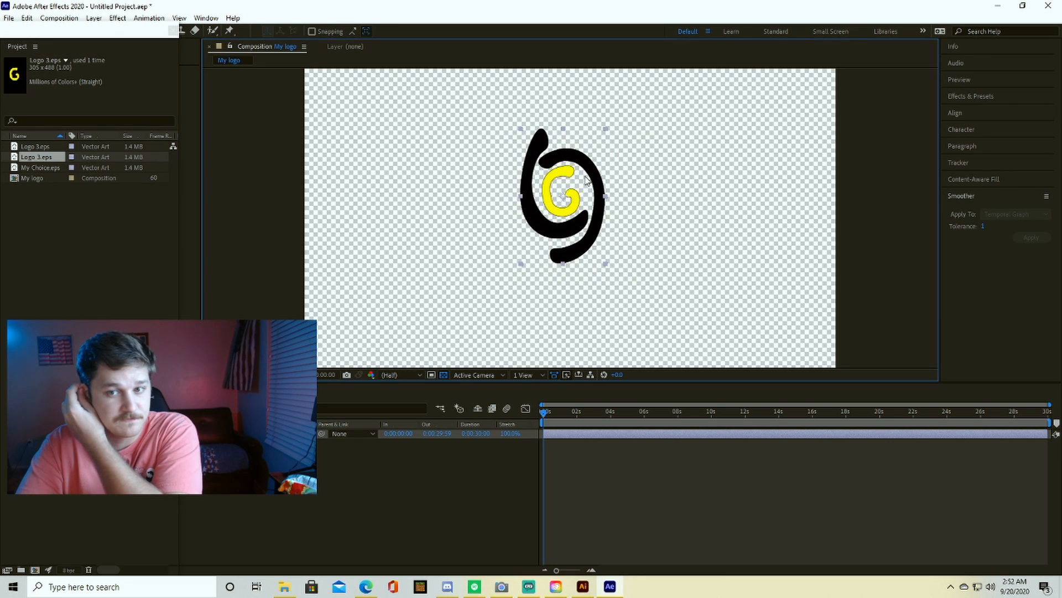
drag(607, 131, 664, 111)
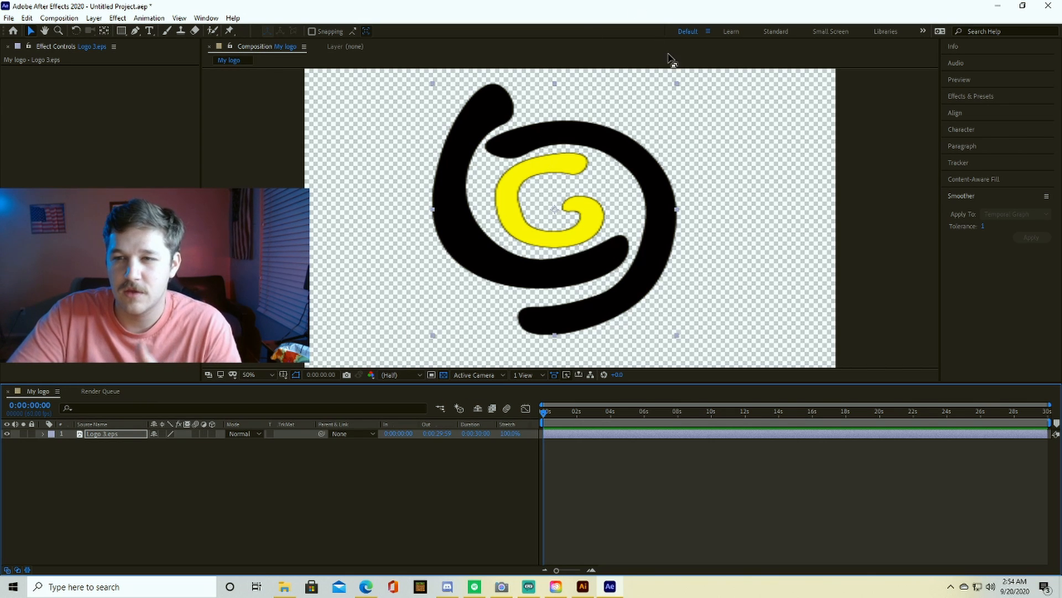
drag(676, 84, 730, 82)
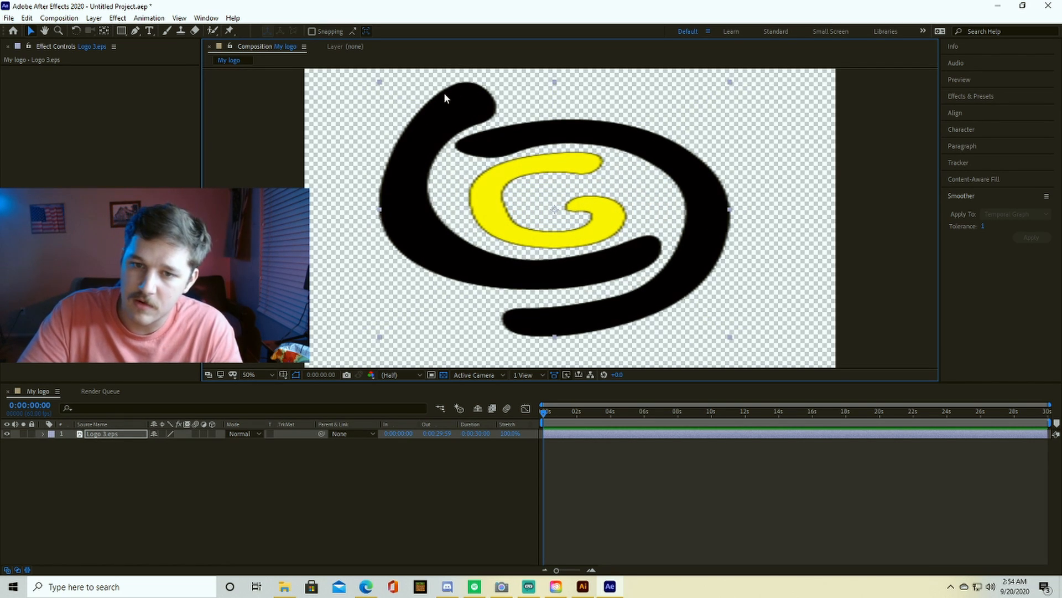
Inspect the enlarged logo's edges, turn on continuous rasterization for the Logo 3.eps layer, and select that layer
scroll(443, 113, up, 7)
scroll(443, 131, down, 4)
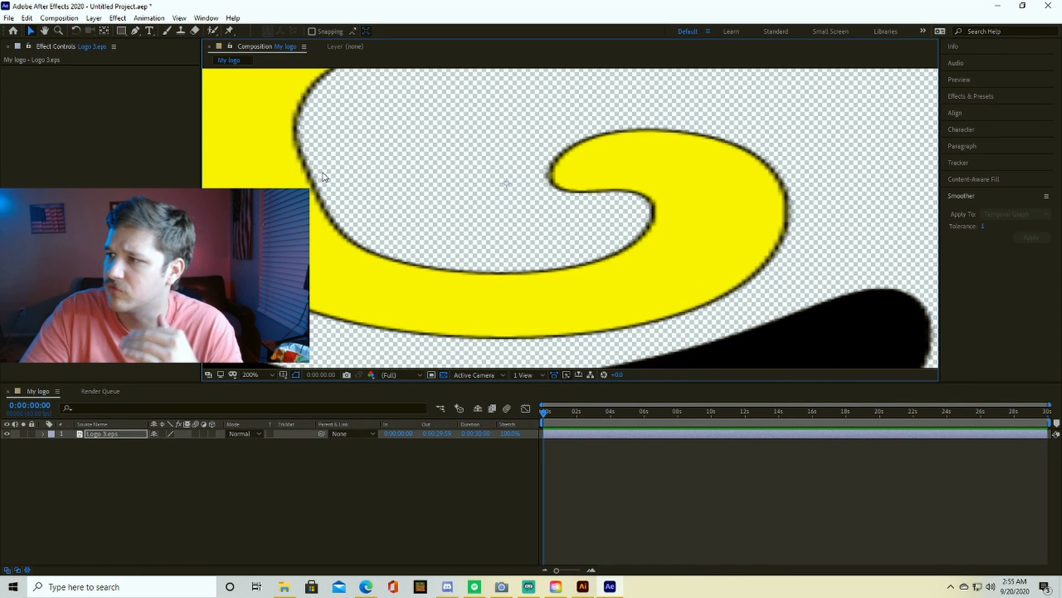
key(shift+slash)
key(comma)
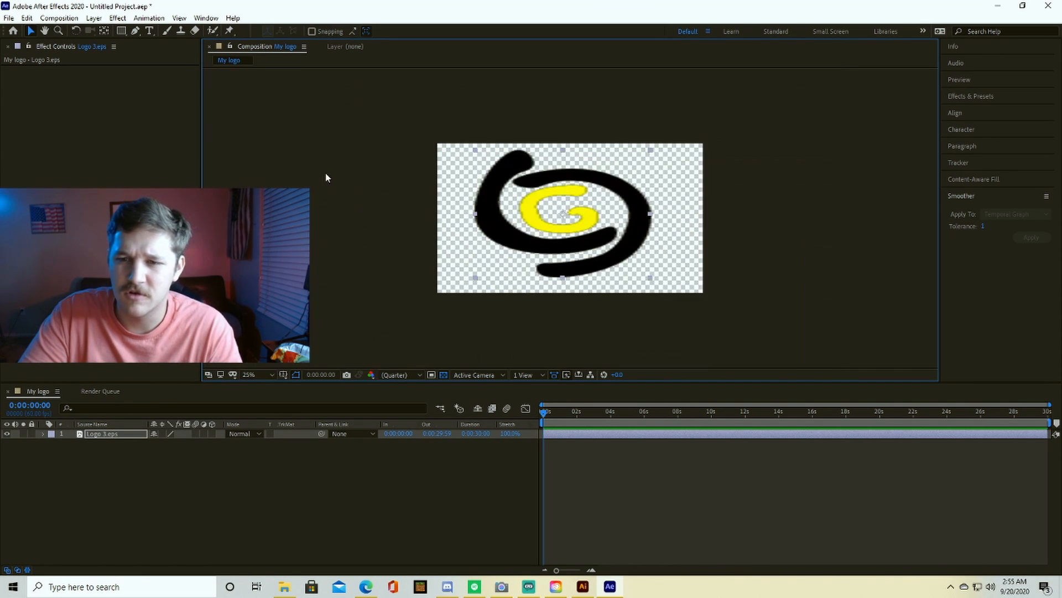
key(period)
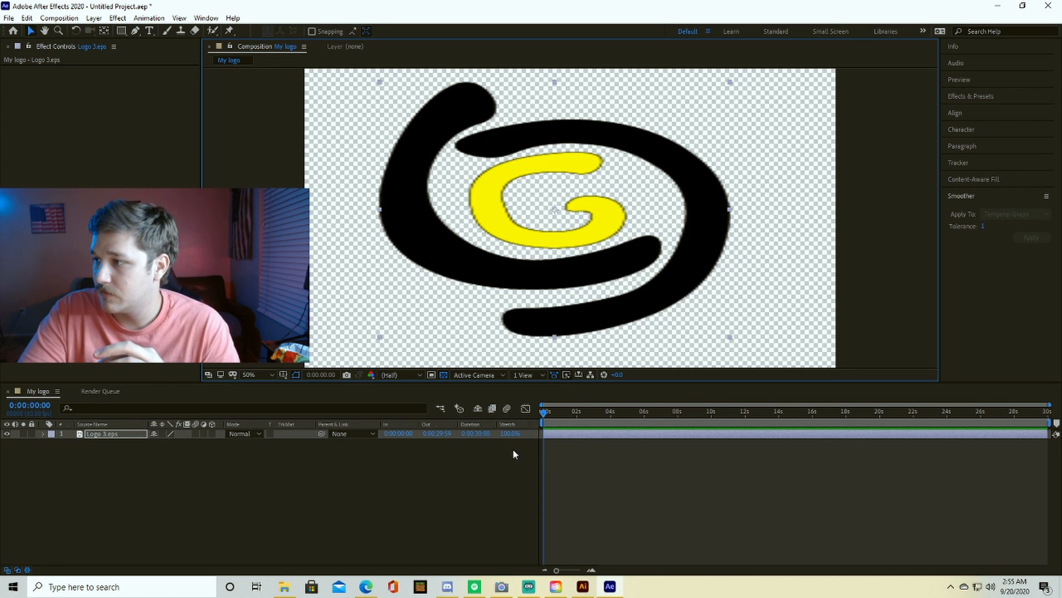
click(162, 433)
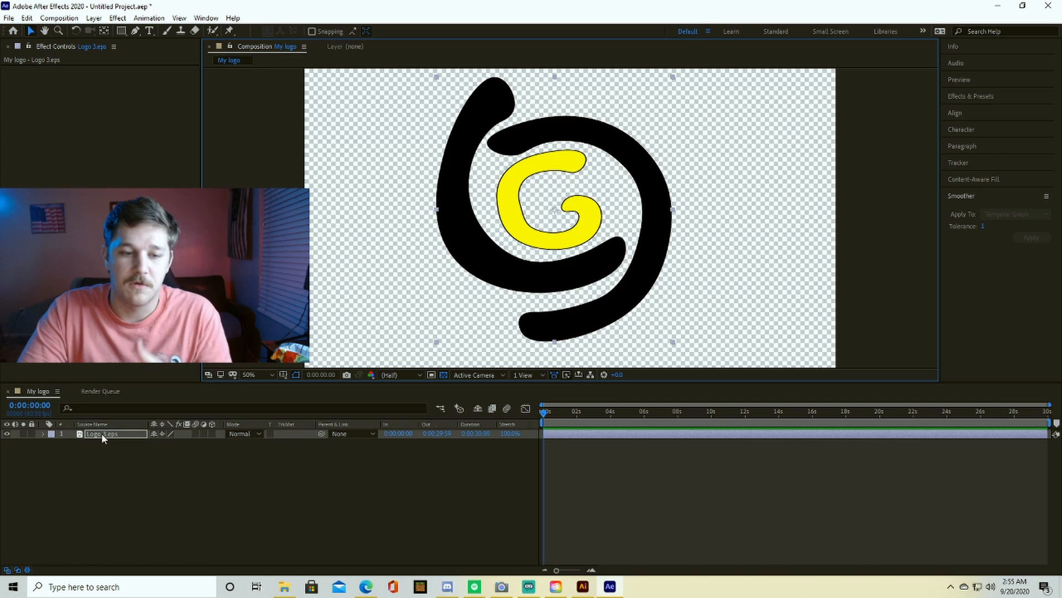
click(103, 433)
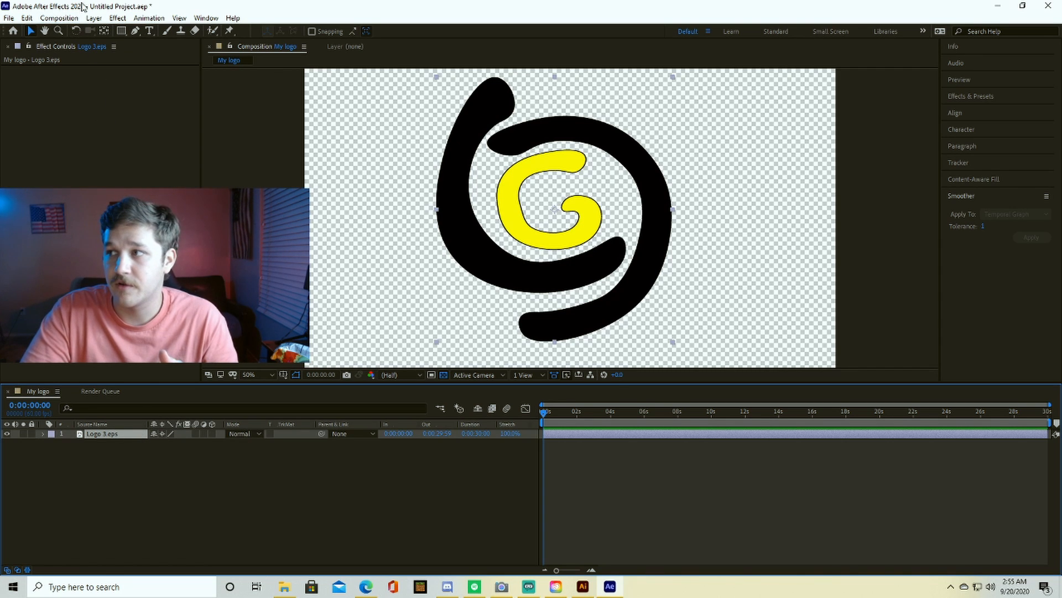
Convert the Logo 3.eps layer into an editable outlines layer with Create Shapes from Vector Layer
click(94, 18)
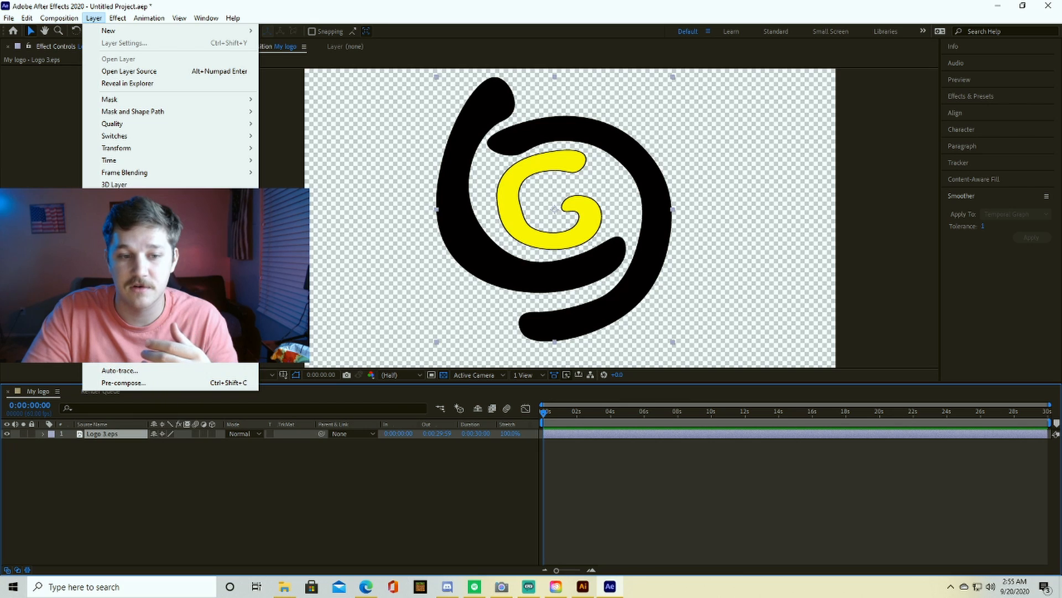
mouse_move(221, 345)
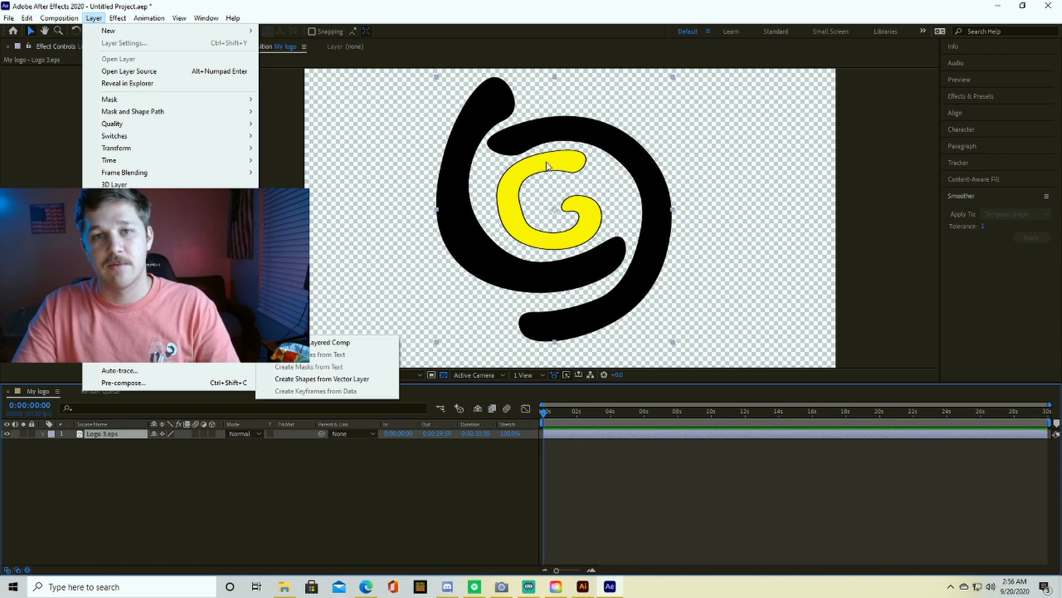
click(322, 379)
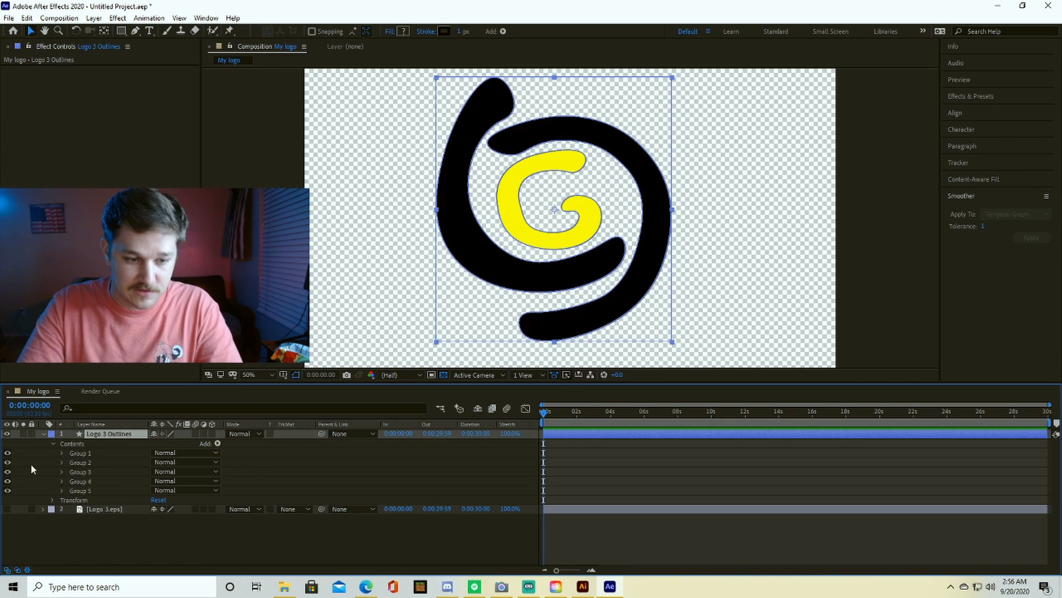
Hide Groups 1 through 4 in the Logo 3 Outlines layer, keeping only Group 5 shown
click(8, 453)
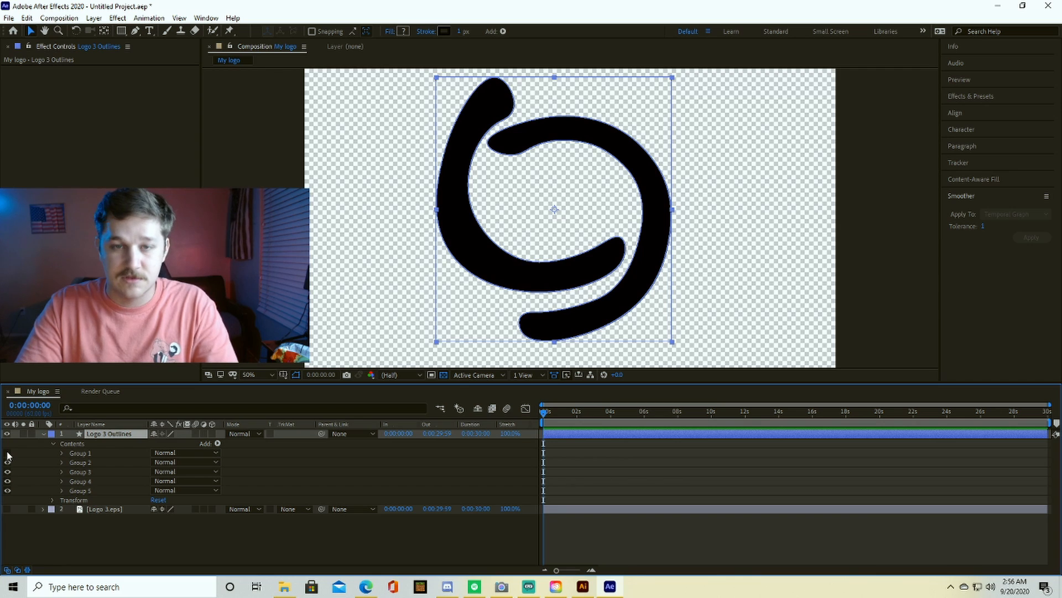
click(8, 462)
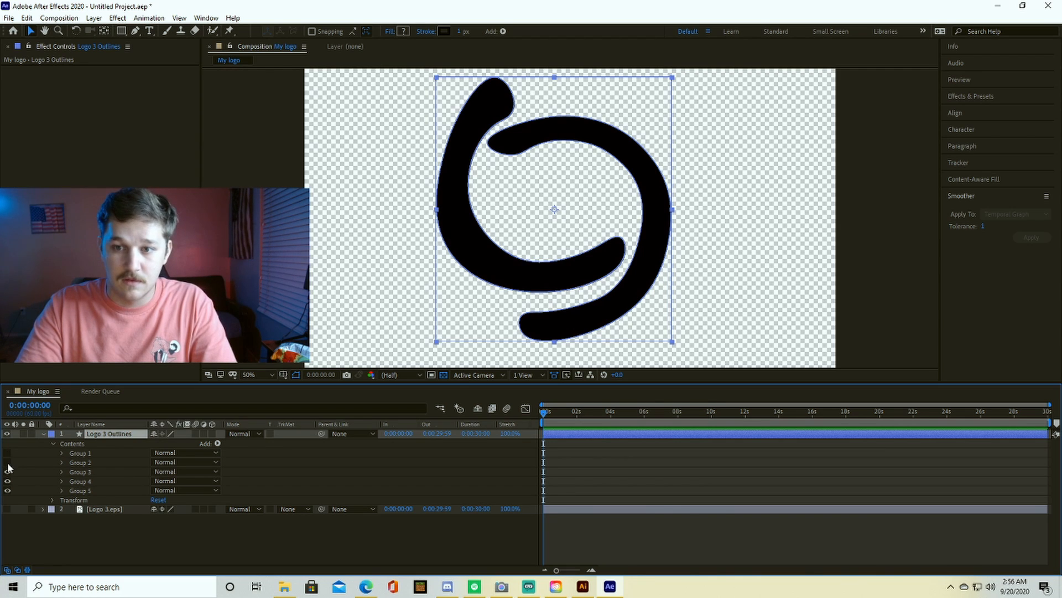
click(7, 471)
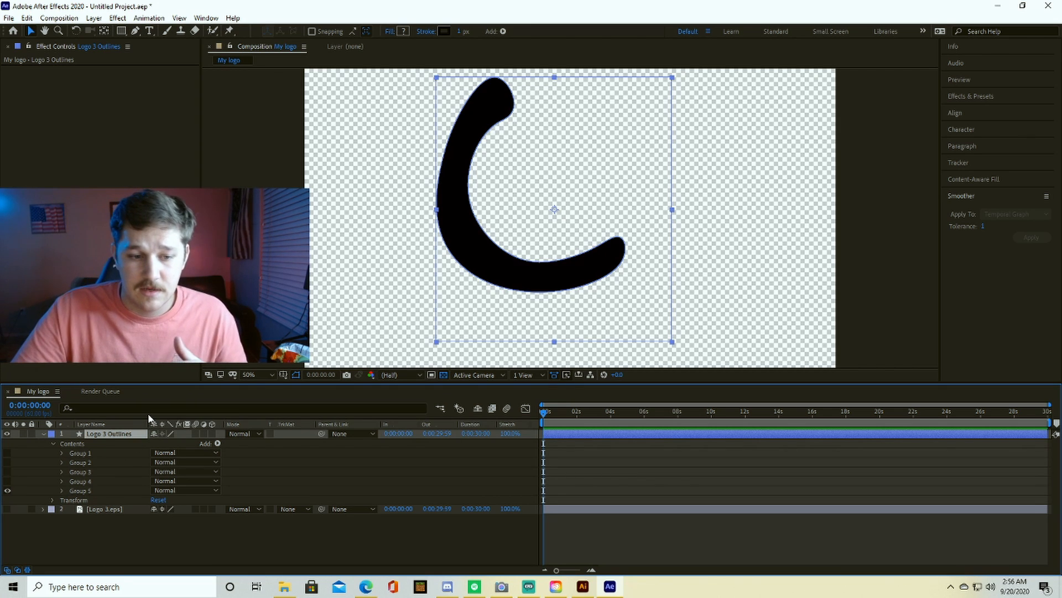
Rename the Logo 3 Outlines layer as The L
right_click(112, 433)
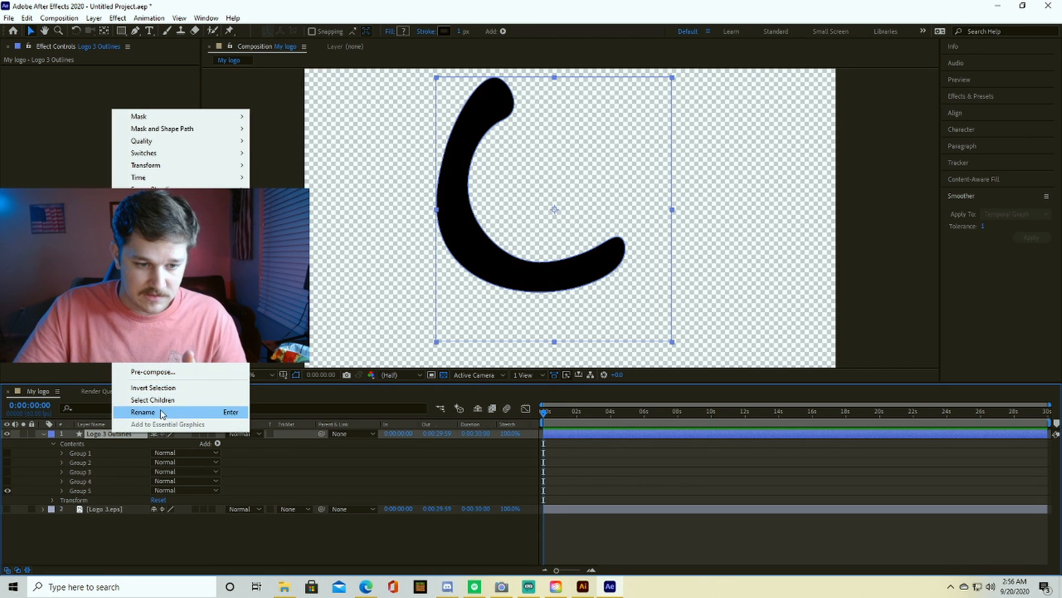
click(143, 412)
key(BackSpace)
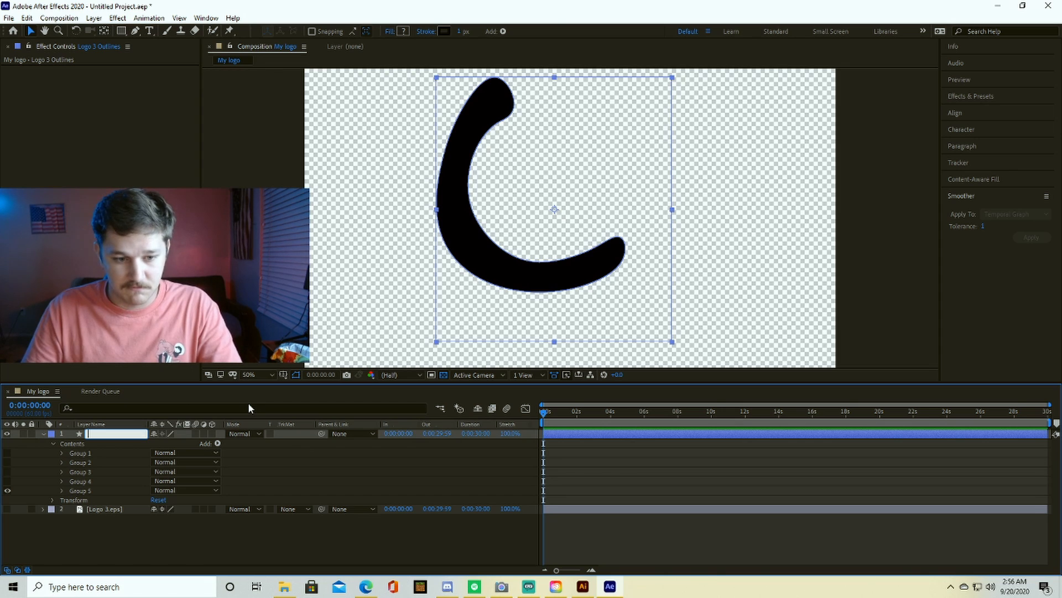
text(The)
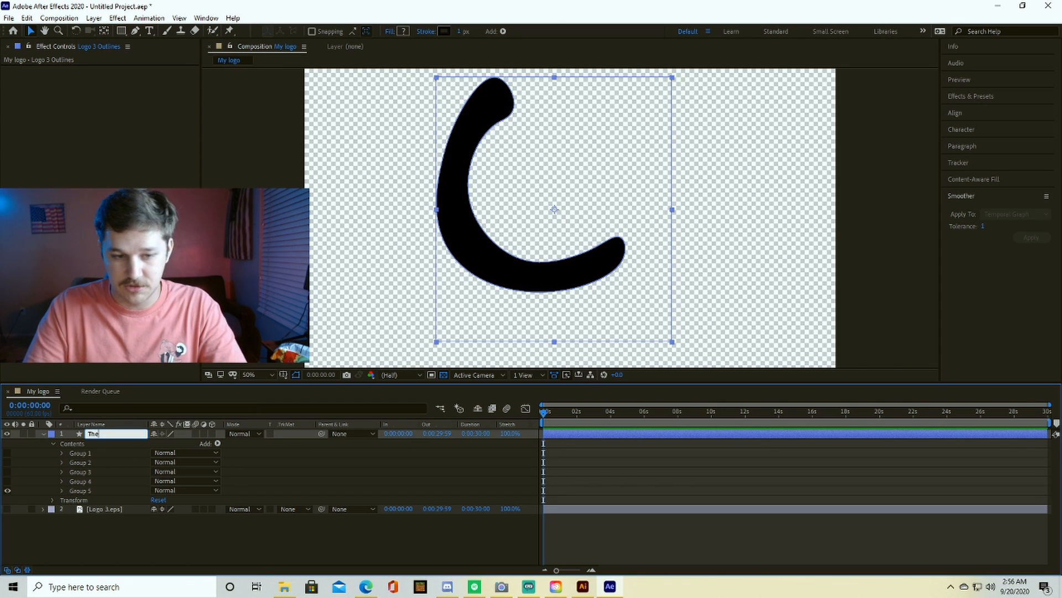
text( L)
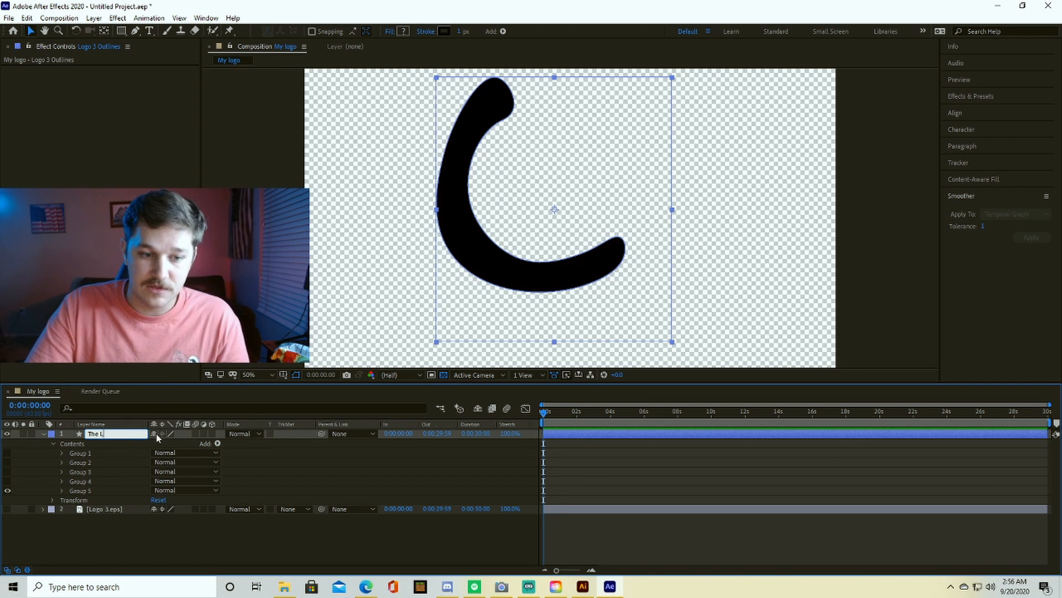
key(Return)
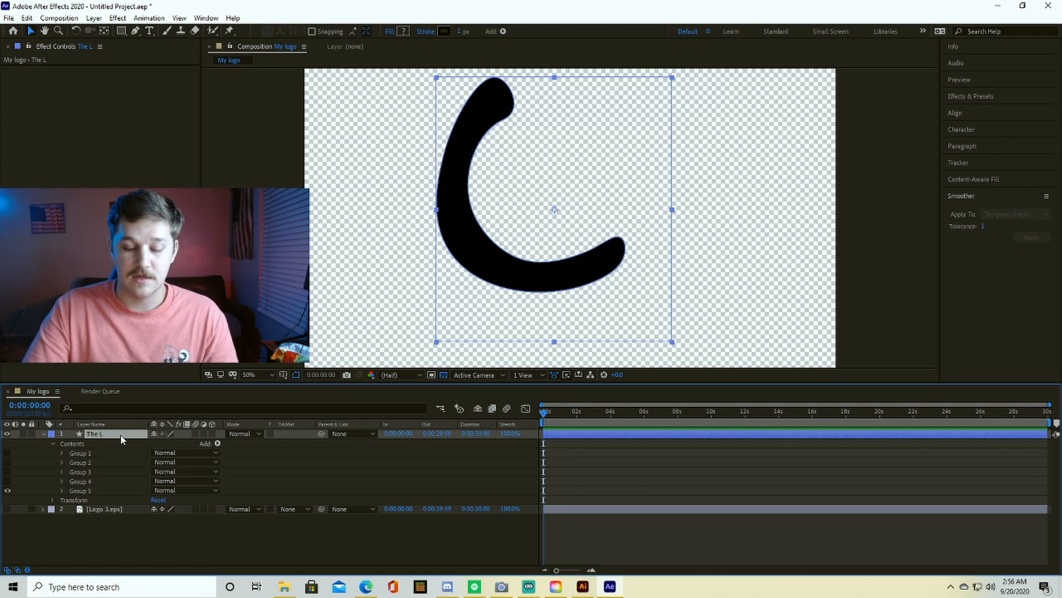
Duplicate The L layer and, in the copy, hide Group 5 and show only Group 3
key(ctrl+d)
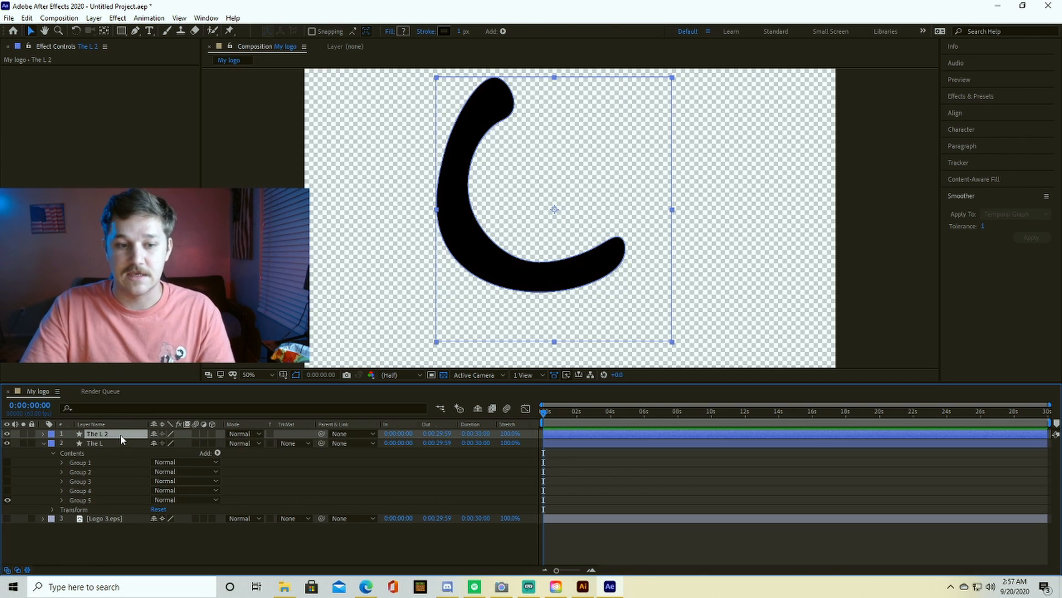
click(43, 435)
click(54, 444)
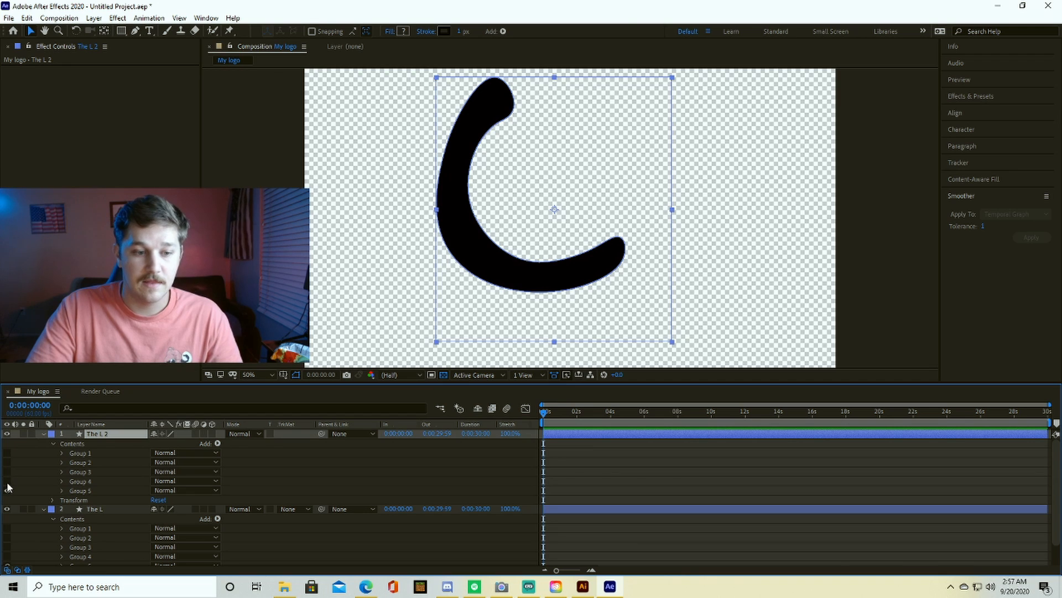
click(7, 489)
click(8, 480)
click(7, 471)
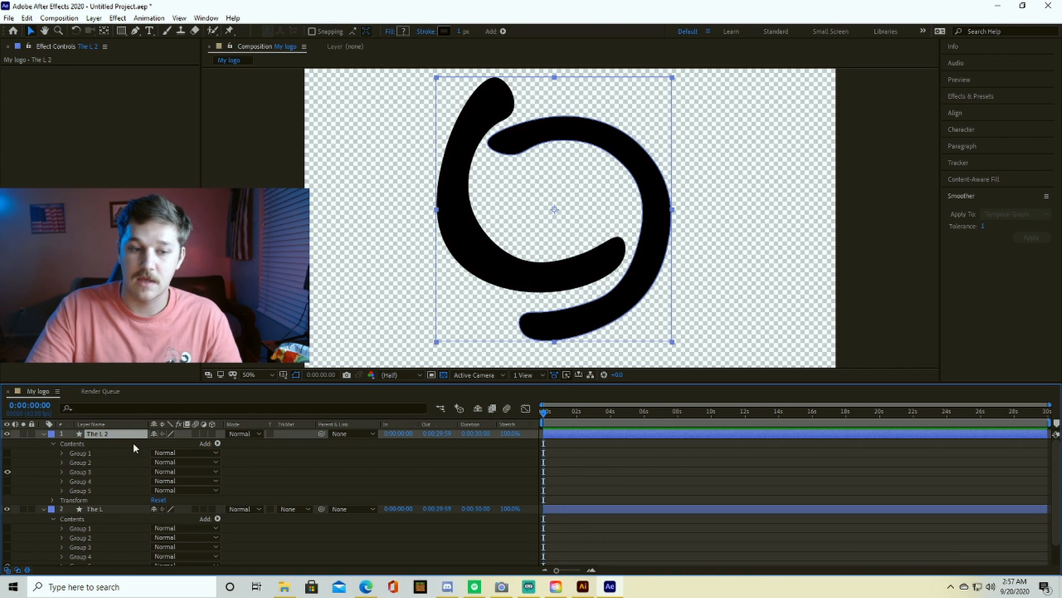
Hide the whole original The L layer while keeping its Group 5 enabled
scroll(26, 531, down, 1)
click(7, 541)
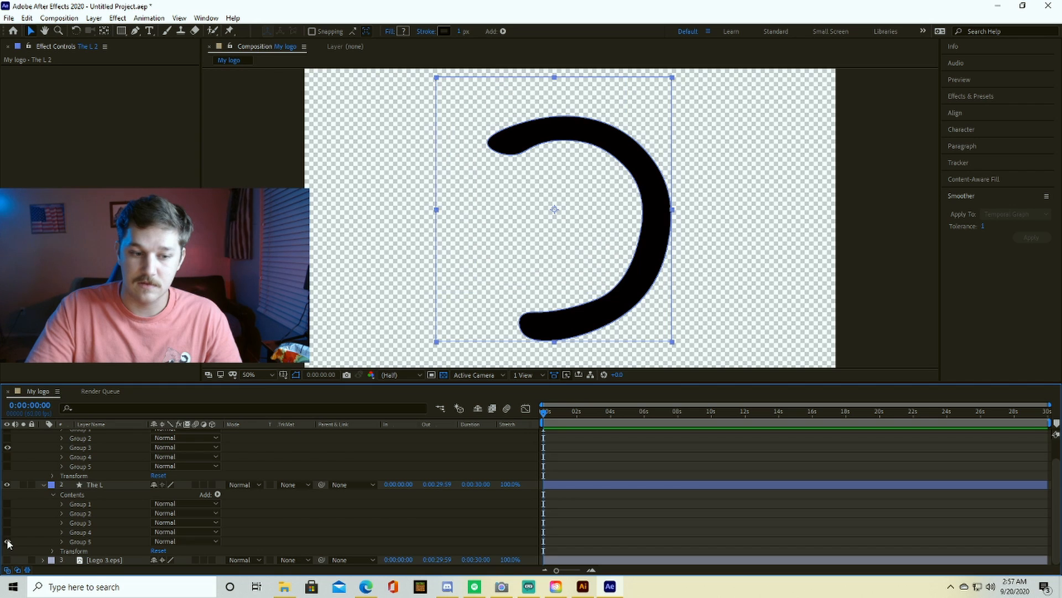
click(7, 541)
click(6, 484)
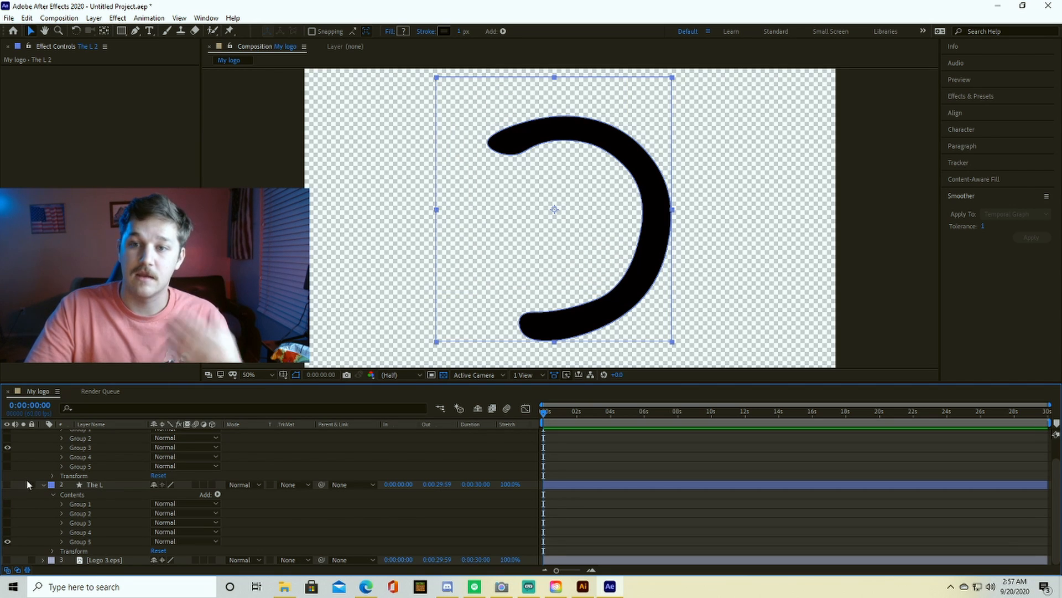
scroll(28, 481, up, 1)
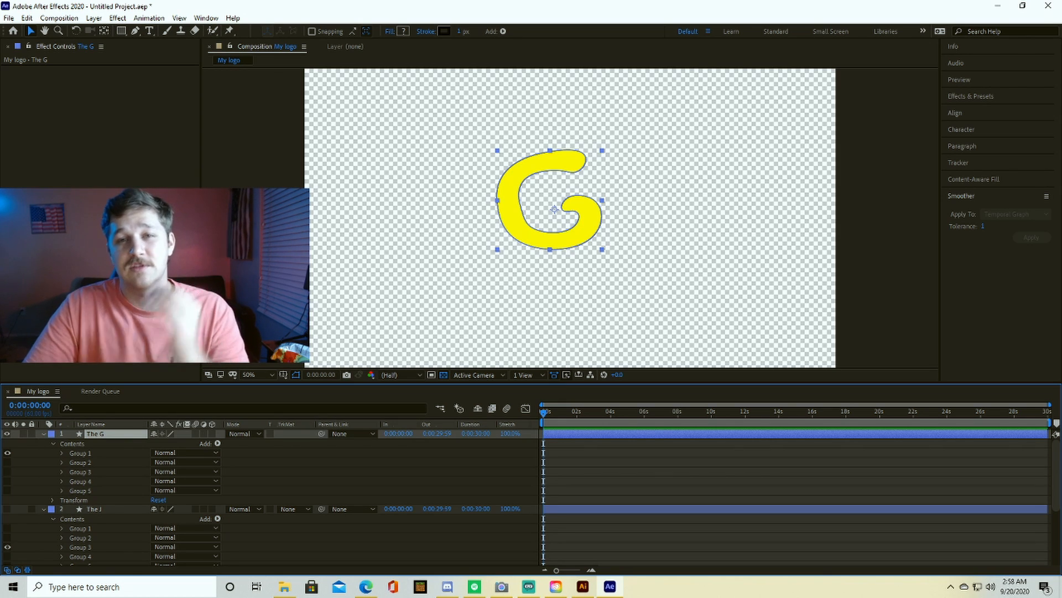
Add a new empty shape layer above The G and activate the Pen tool for it
click(95, 18)
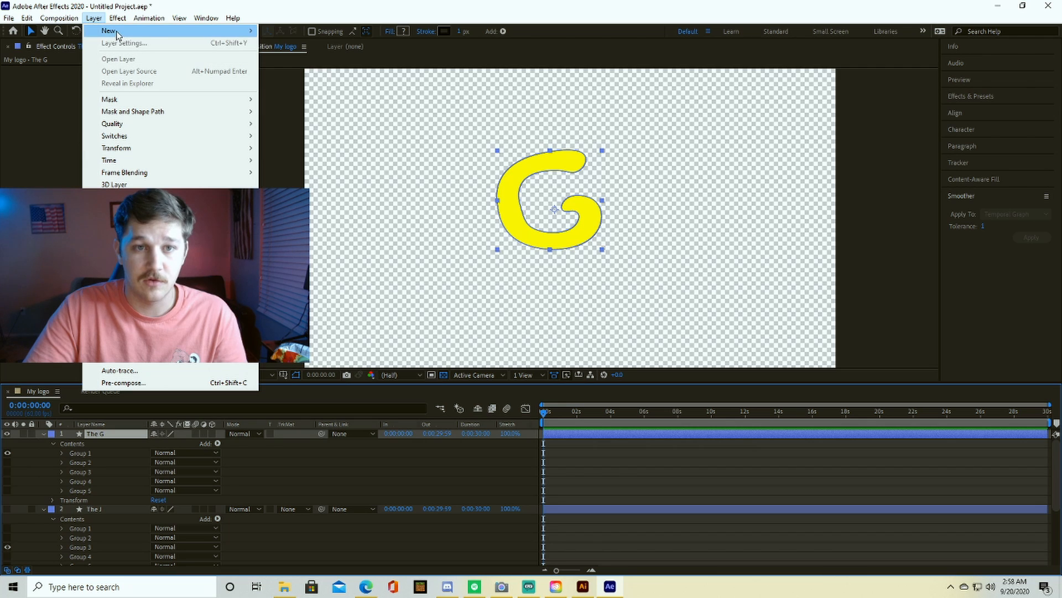
mouse_move(119, 33)
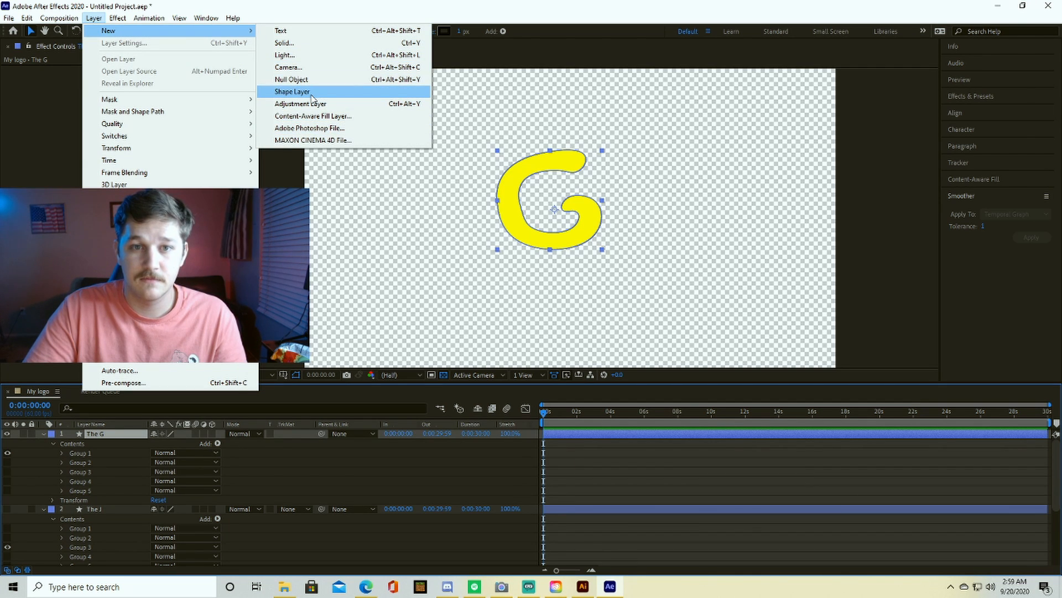
click(293, 92)
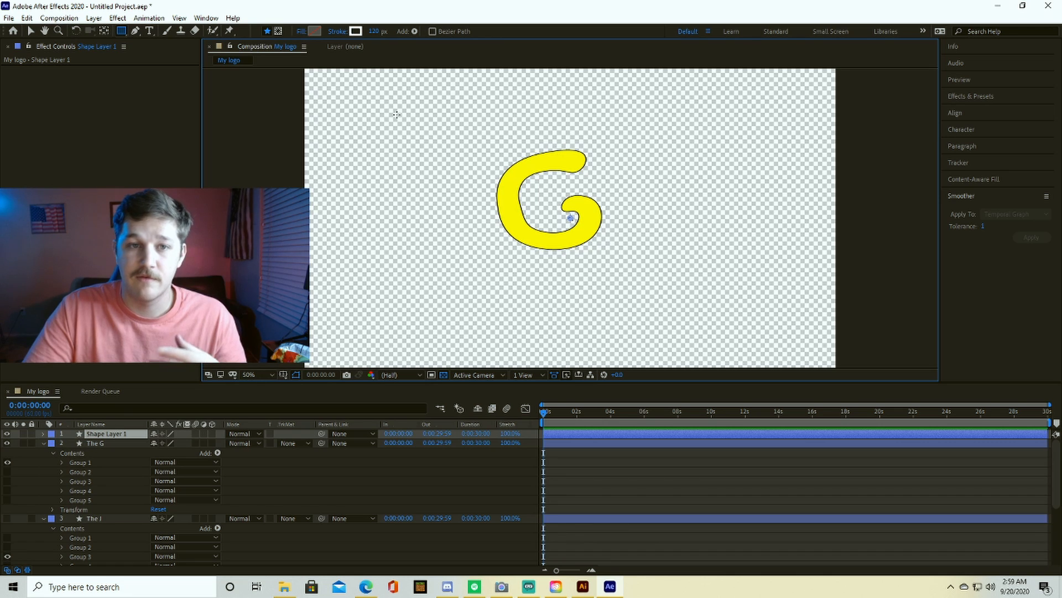
click(135, 31)
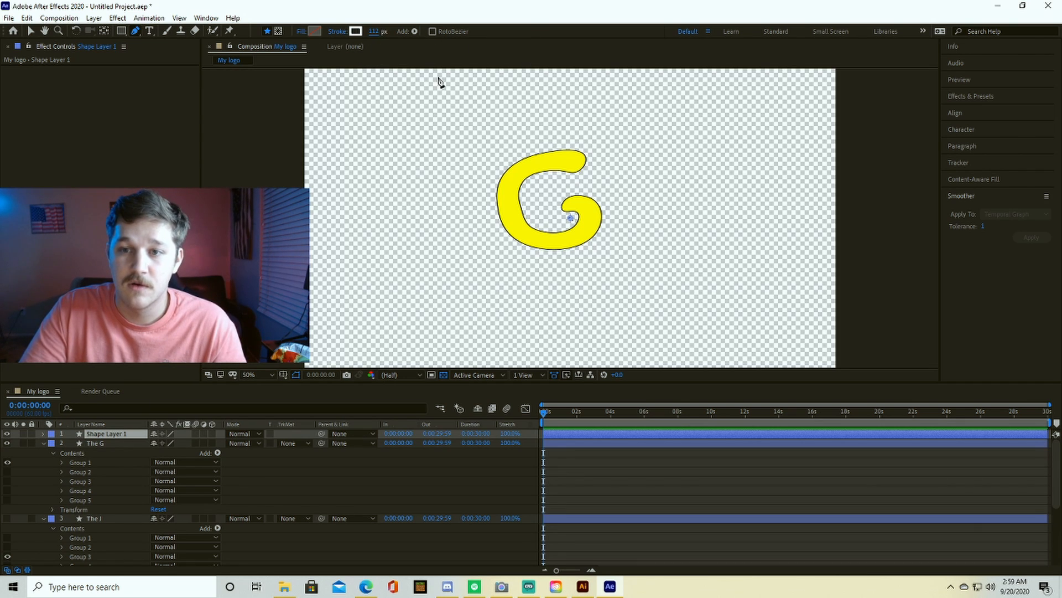
click(600, 112)
click(505, 112)
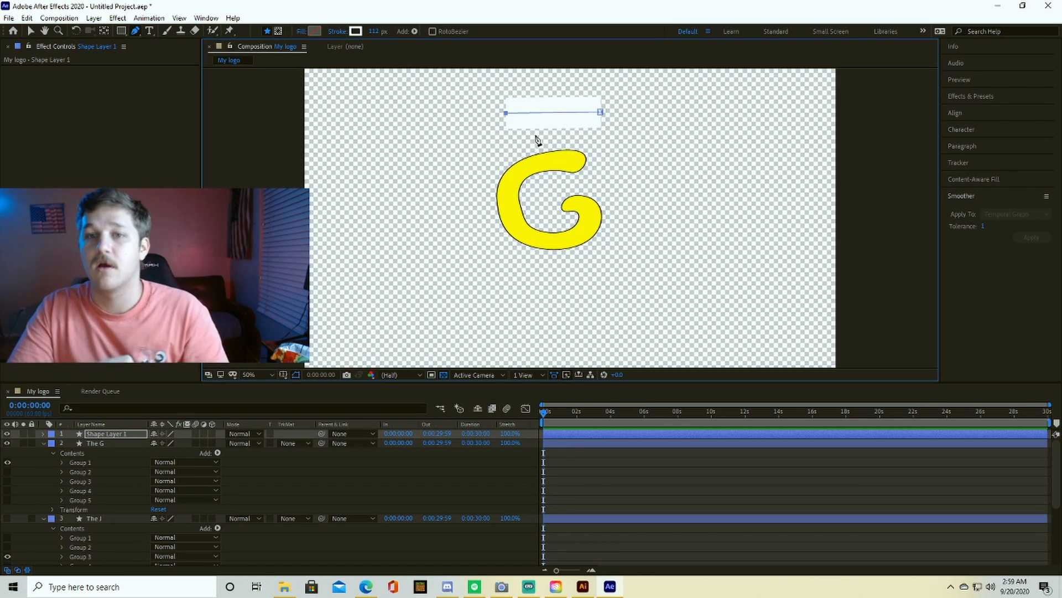
mouse_move(375, 33)
mouse_down()
mouse_move(528, 33)
mouse_move(279, 34)
mouse_move(375, 33)
mouse_move(337, 36)
mouse_up()
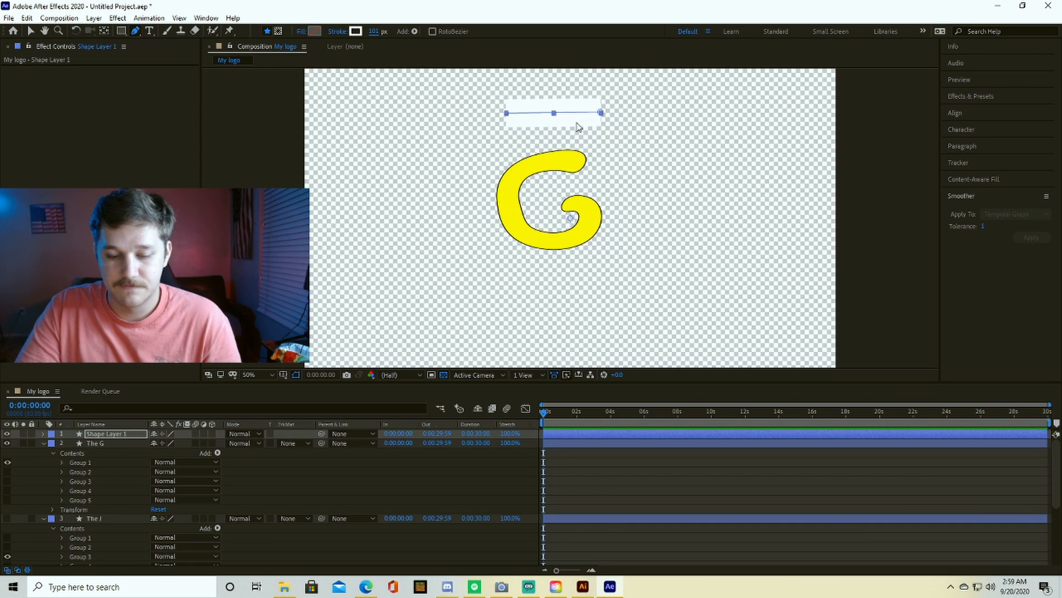
key(ctrl+z)
key(ctrl+z)
key(ctrl+z)
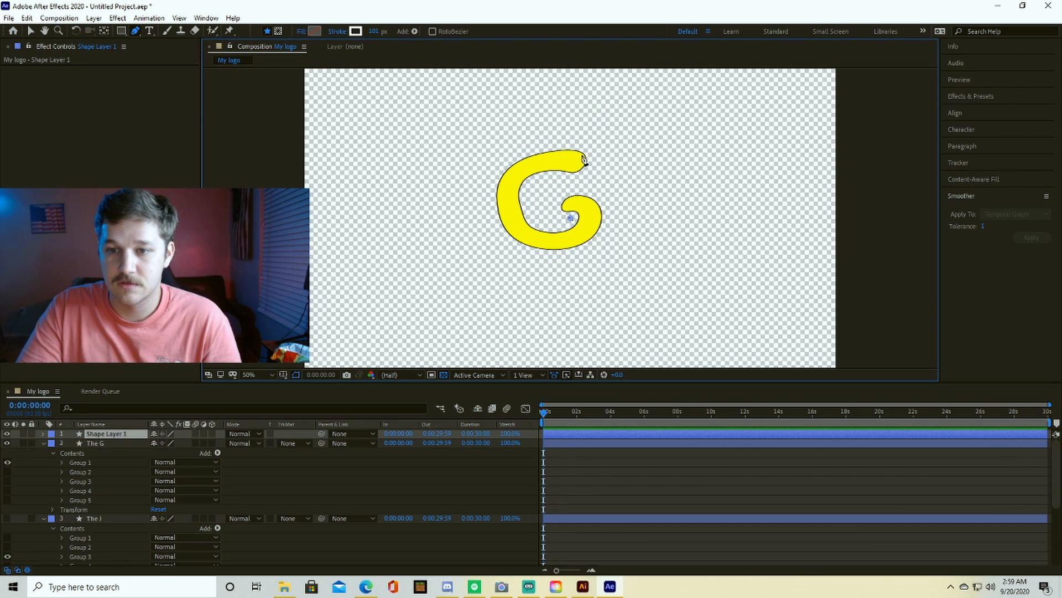
Trace the G's centre line with an open pen path from its upper tip to its inner end, and set the stroke width to 118 px
click(593, 160)
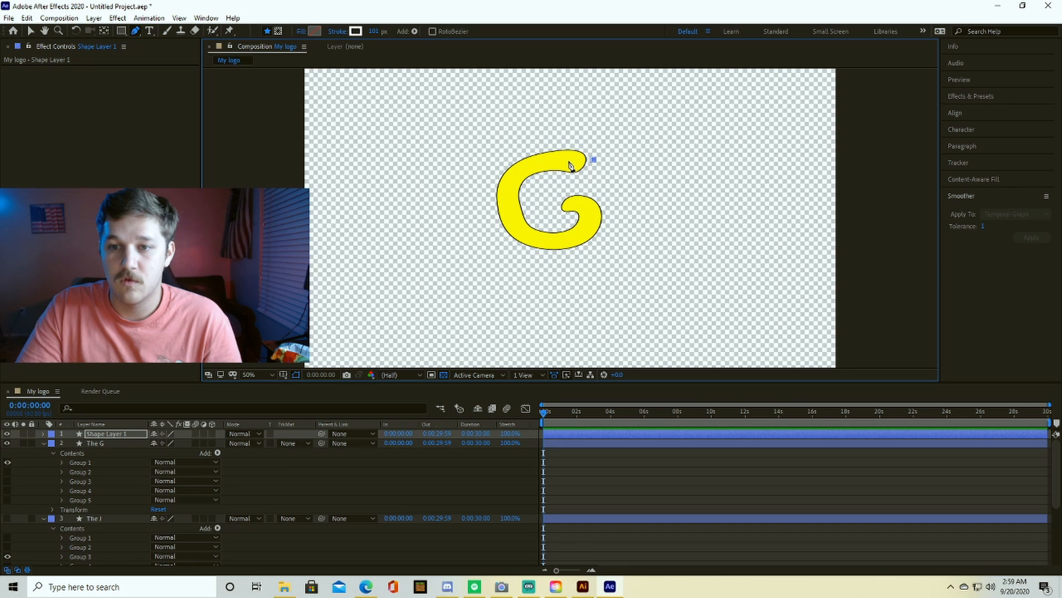
click(535, 163)
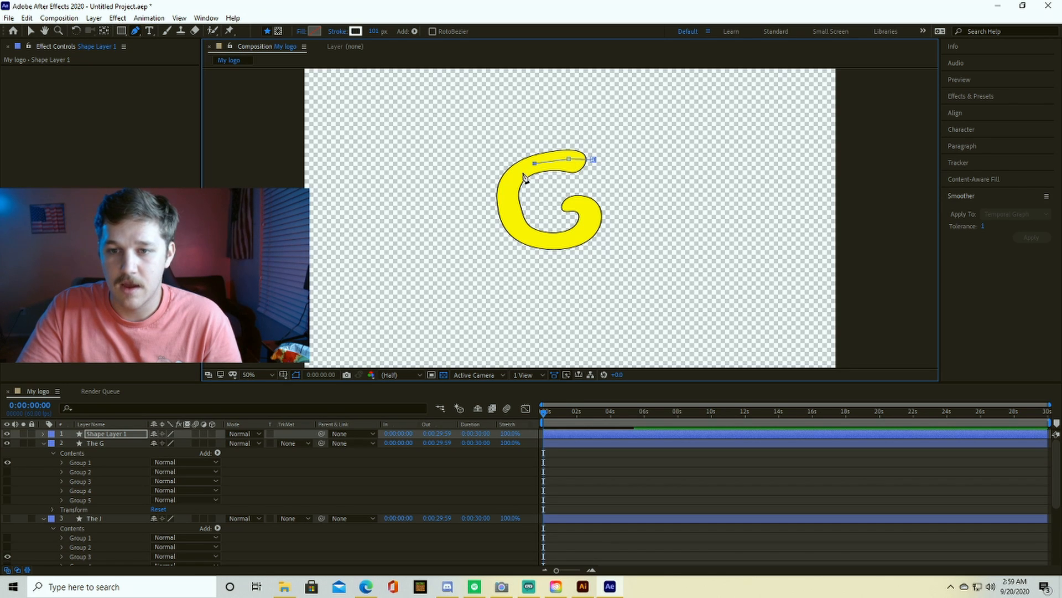
click(515, 174)
click(507, 189)
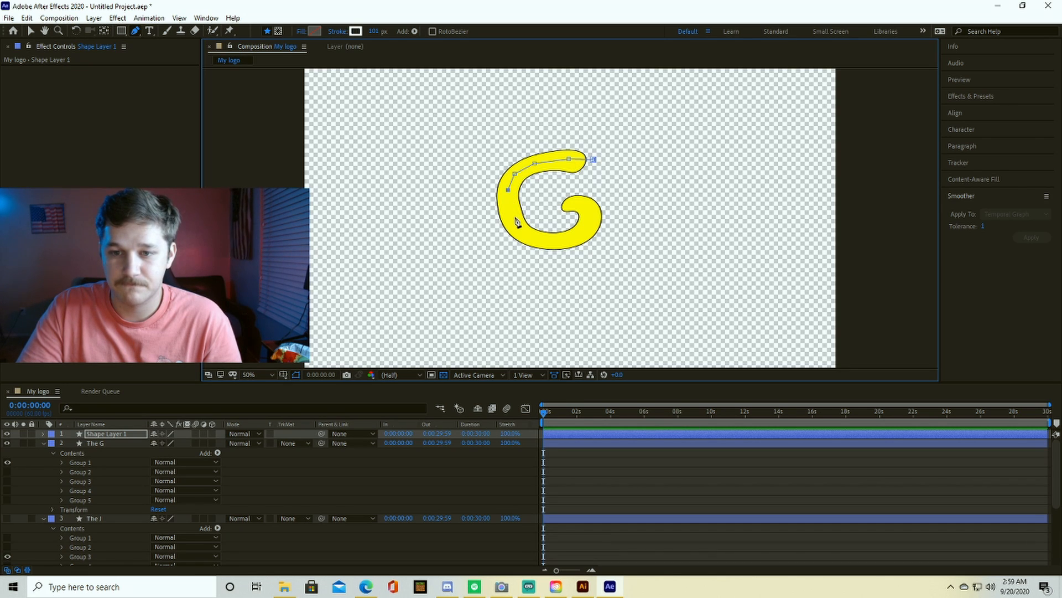
click(528, 238)
click(557, 241)
click(579, 236)
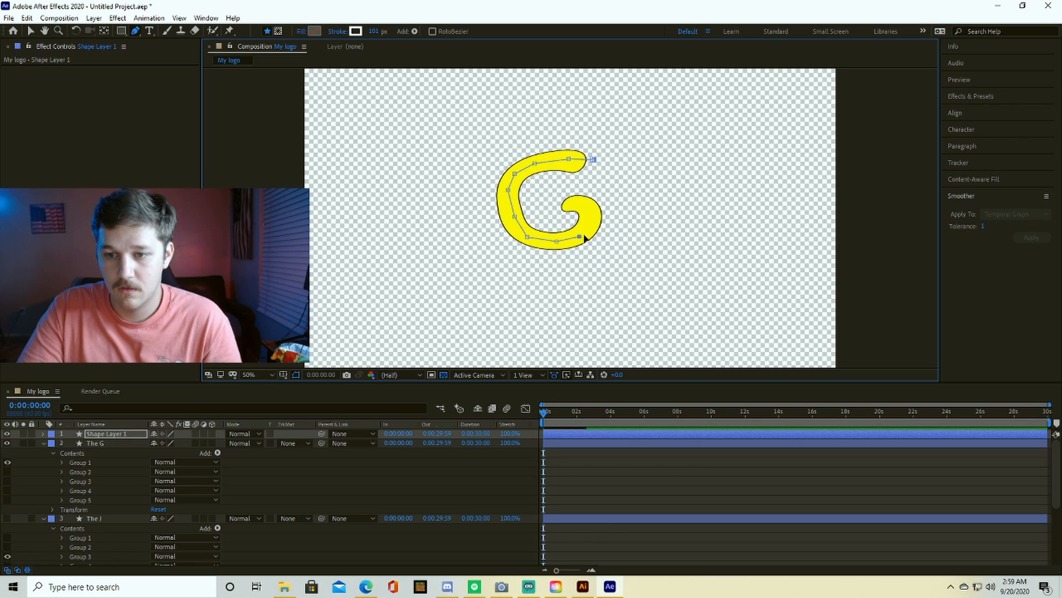
click(590, 219)
click(582, 203)
click(566, 204)
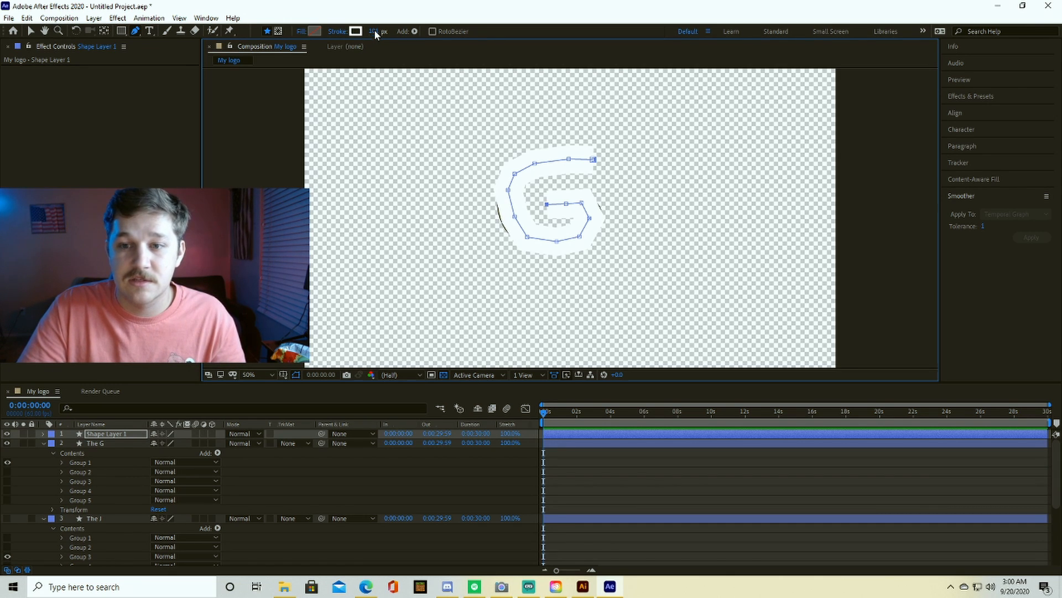
drag(374, 29, 382, 31)
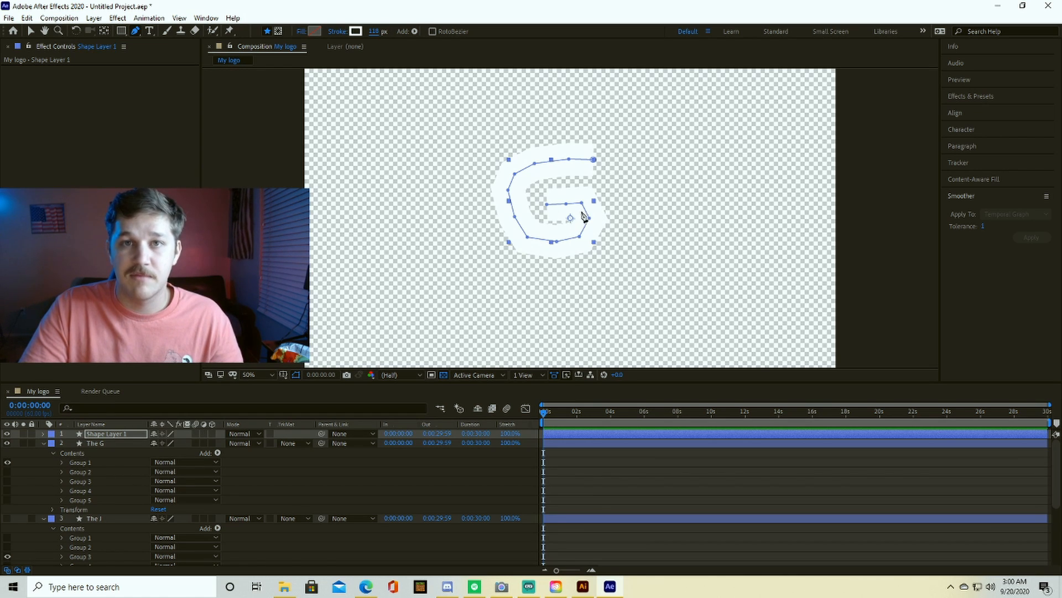
ctrl+click(660, 214)
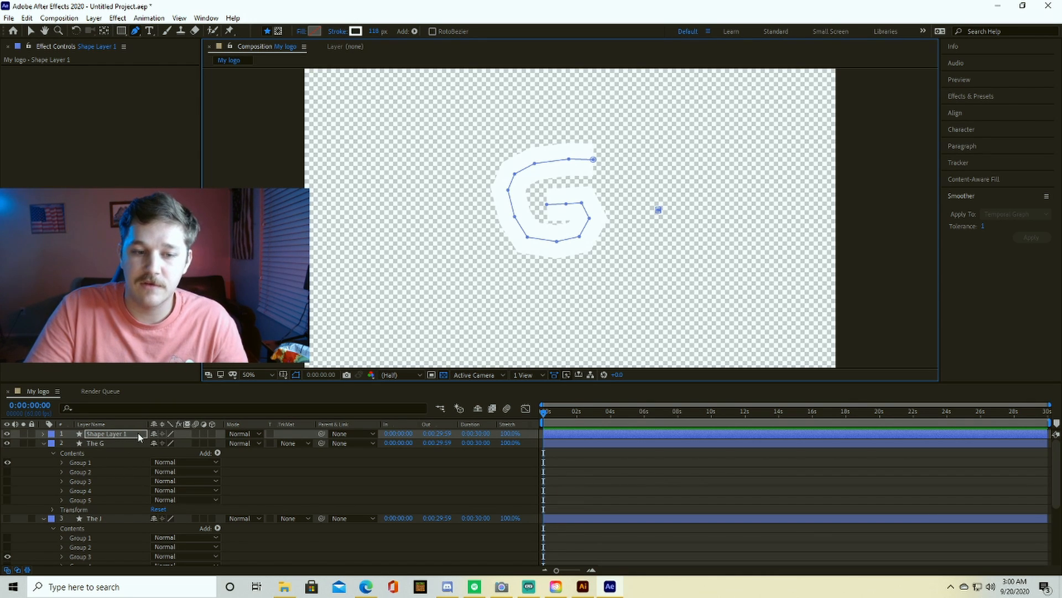
Move Shape Layer 1 directly below The G and open its track matte options
drag(137, 433, 131, 510)
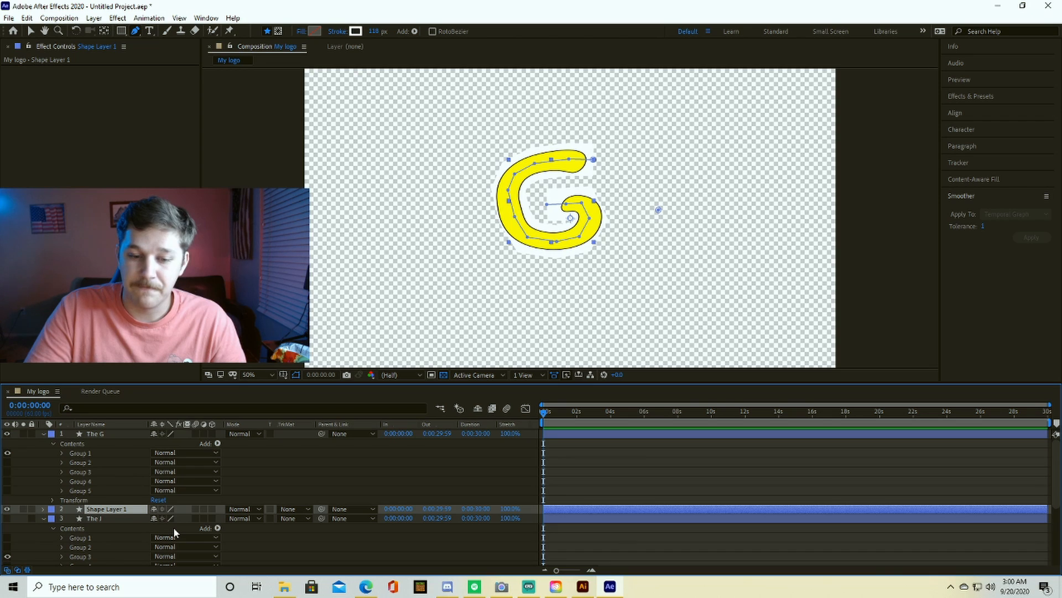
click(307, 507)
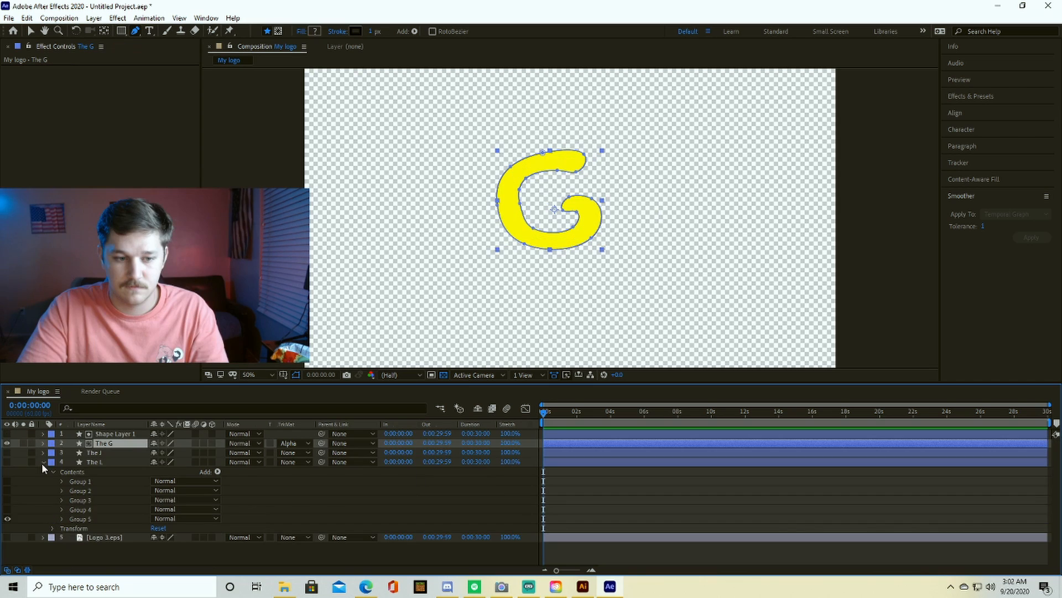
Check The G's alpha matte choice and rename the Shape Layer 1 matte layer to G OUTLINE
click(42, 462)
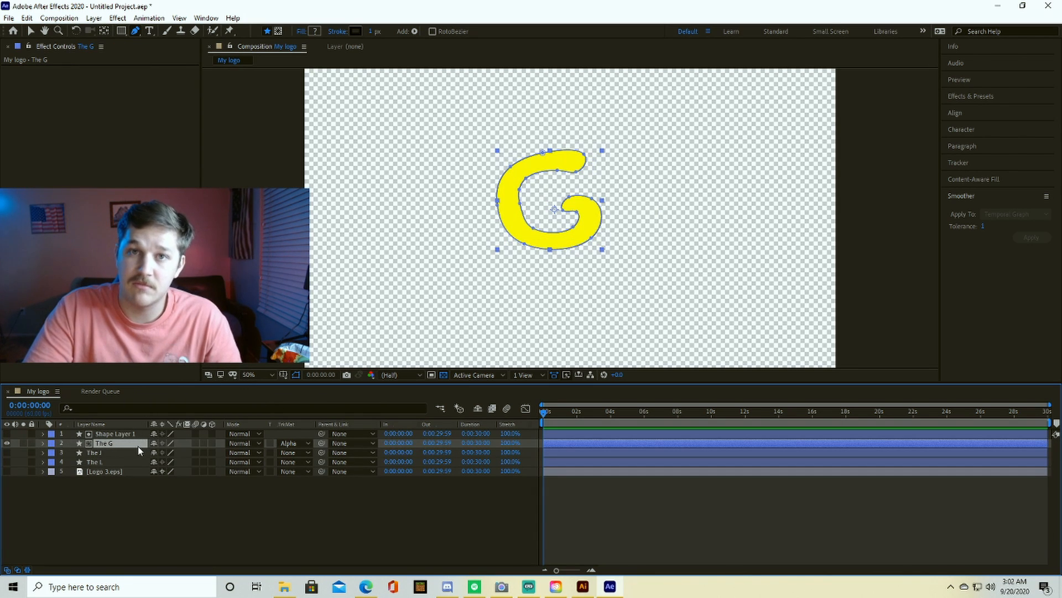
click(305, 443)
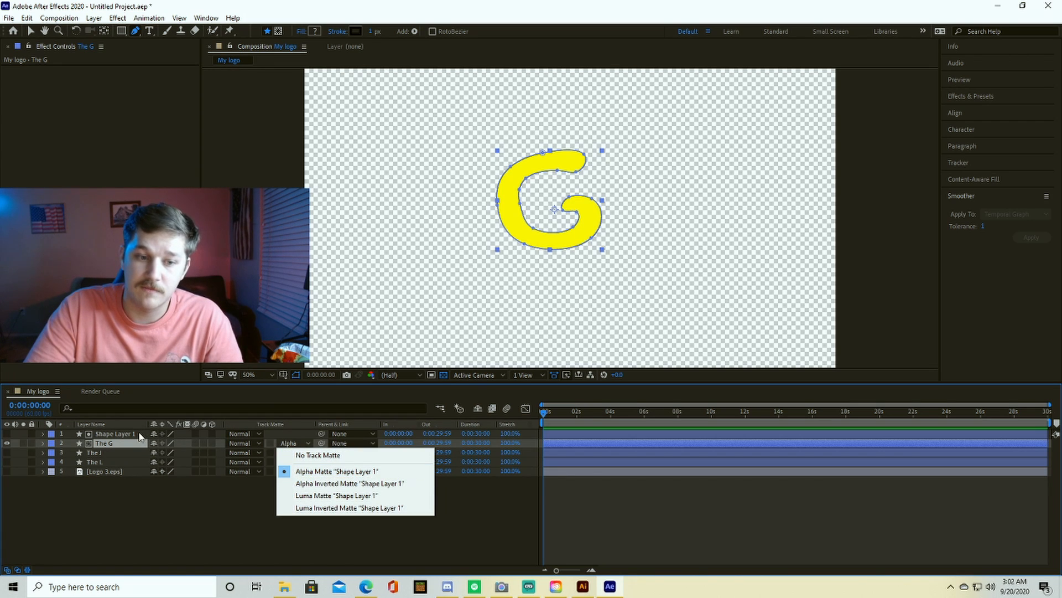
click(113, 433)
right_click(130, 434)
click(161, 413)
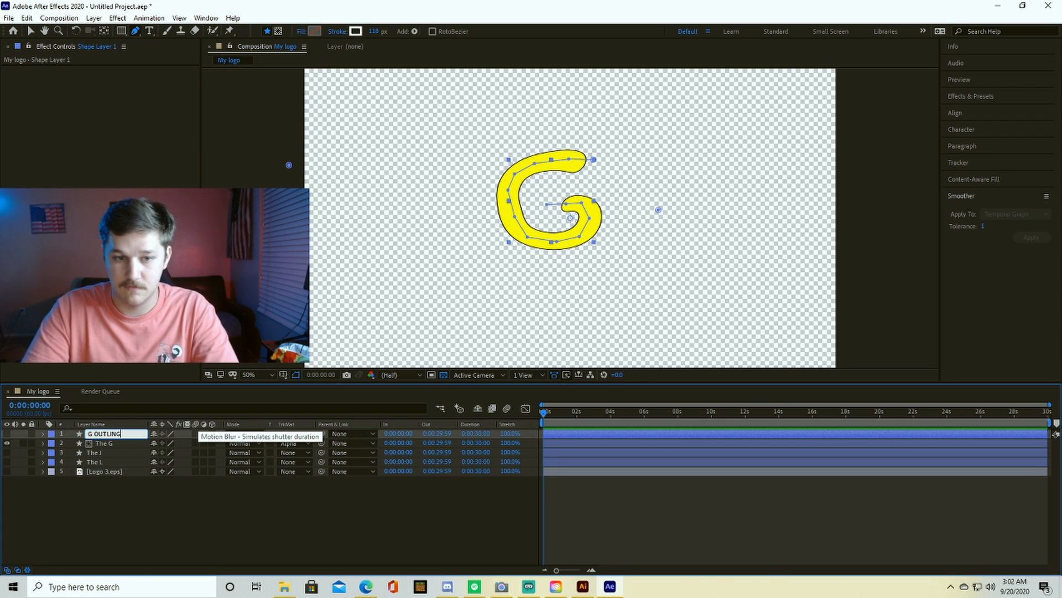
text(N)
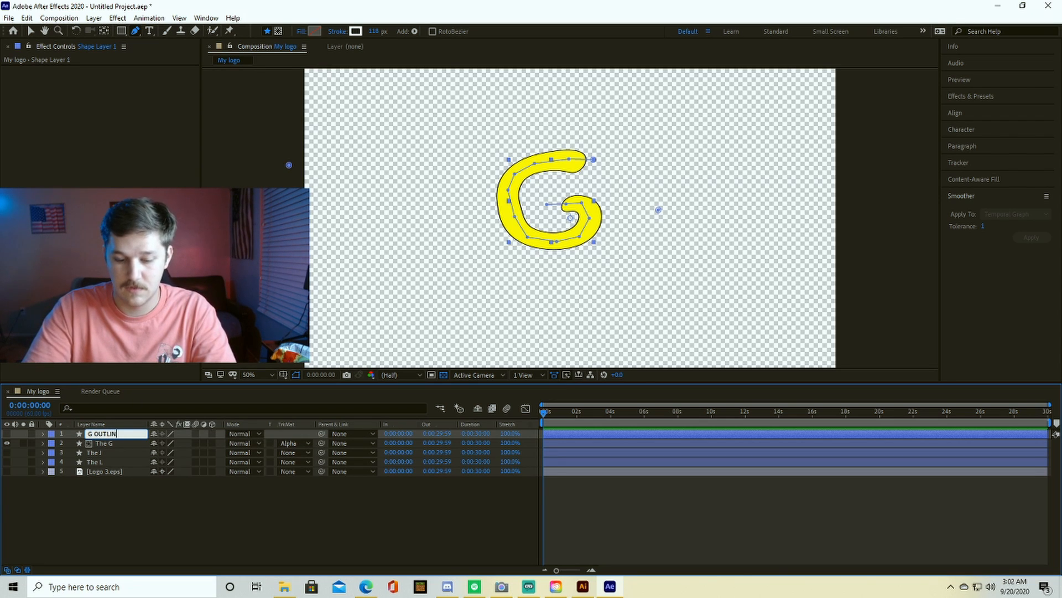
key(Return)
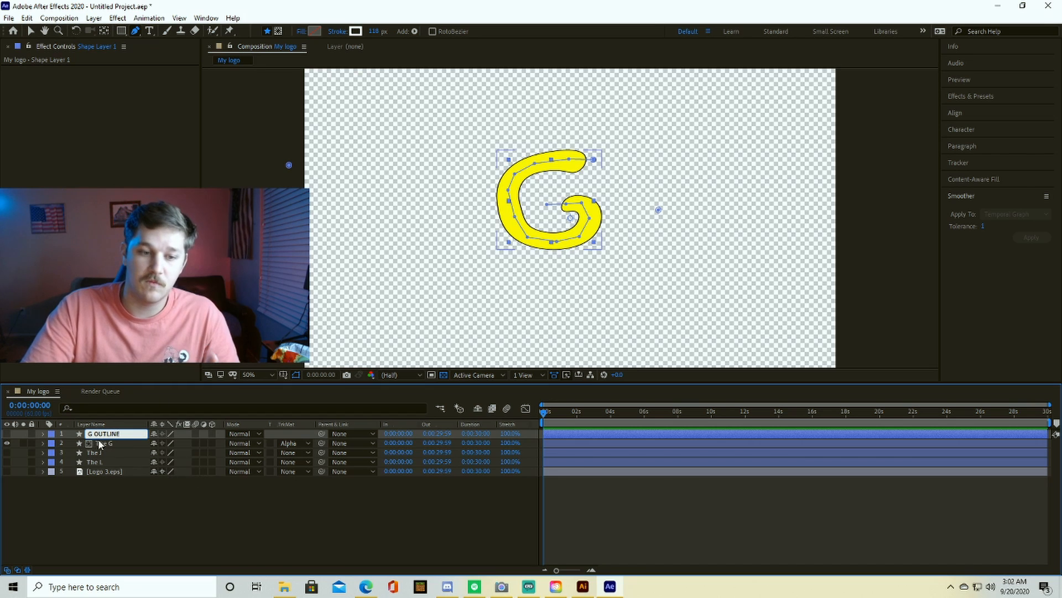
Add a Trim Paths operator to the G OUTLINE layer's contents and expand its properties
click(43, 435)
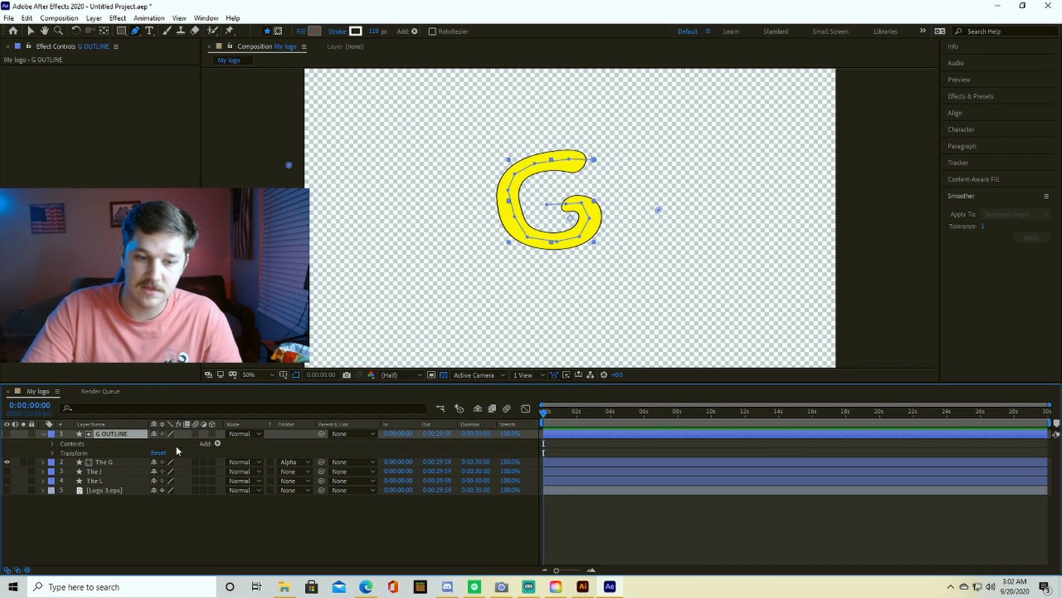
click(218, 444)
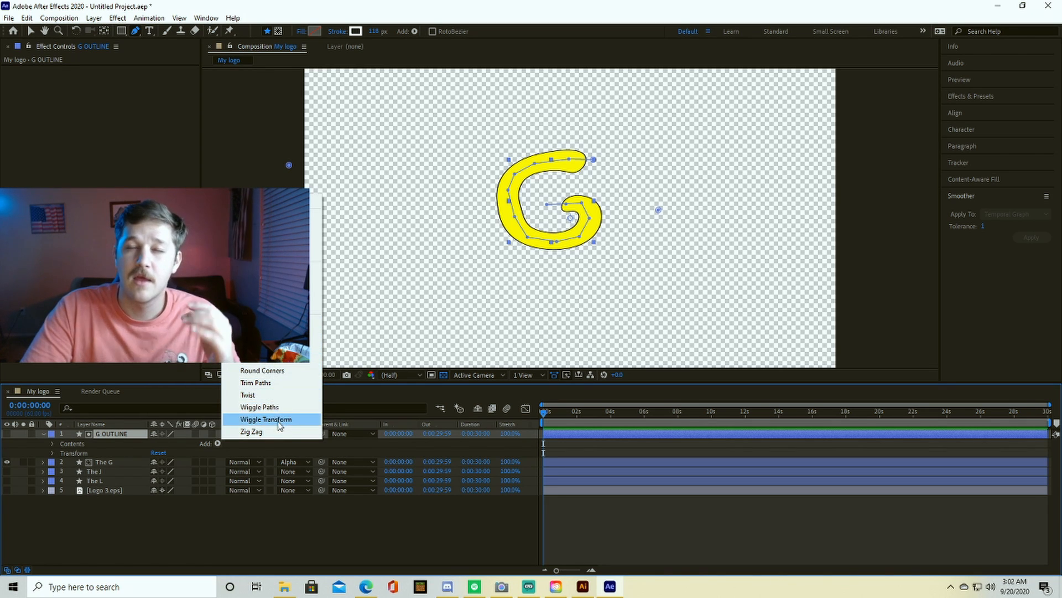
click(255, 383)
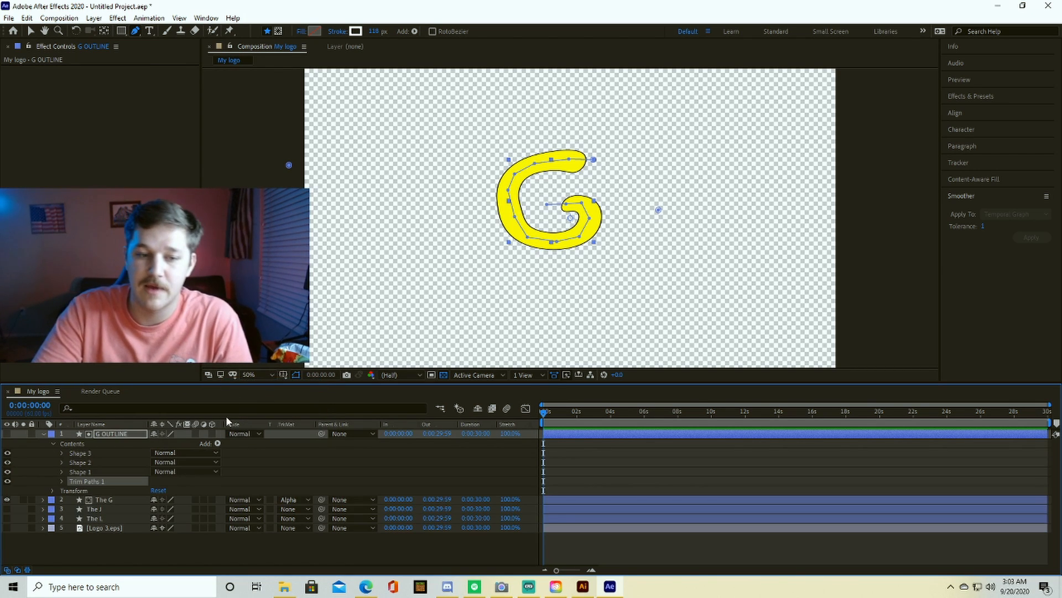
click(61, 481)
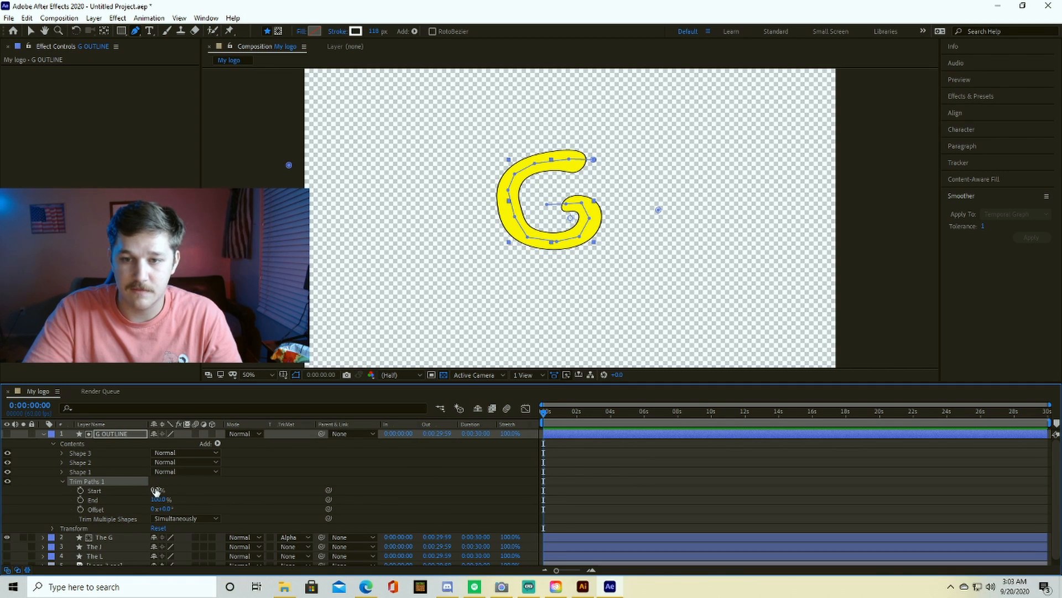
Animate the Trim Paths End on G OUTLINE from 0% at 0:00:00:00 to 100% at about two seconds
mouse_move(157, 490)
mouse_down()
mouse_move(182, 486)
mouse_move(113, 452)
mouse_move(55, 450)
mouse_move(178, 443)
mouse_move(103, 449)
mouse_up()
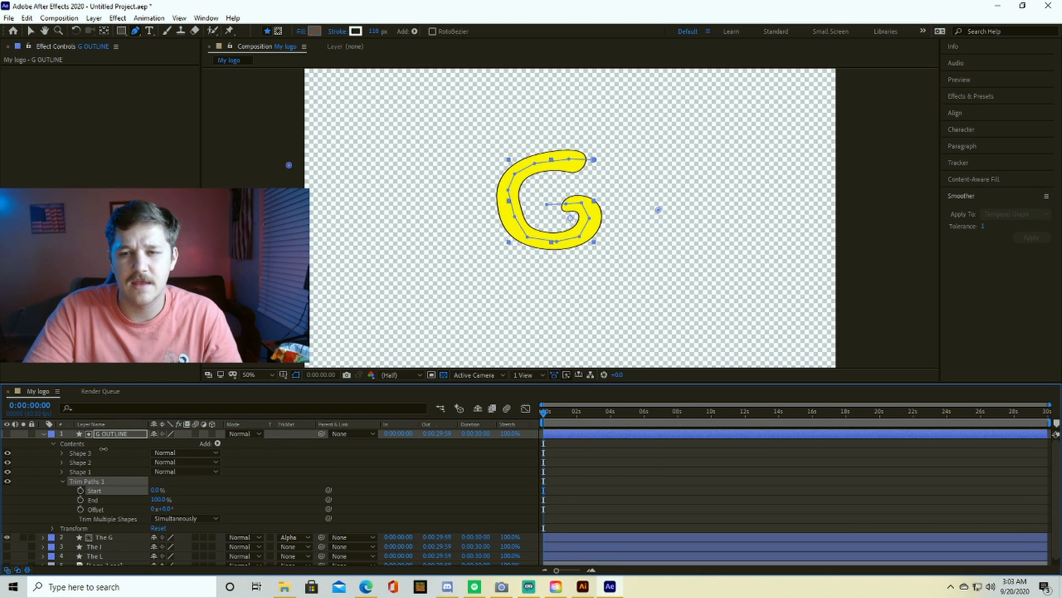
drag(159, 499, 82, 502)
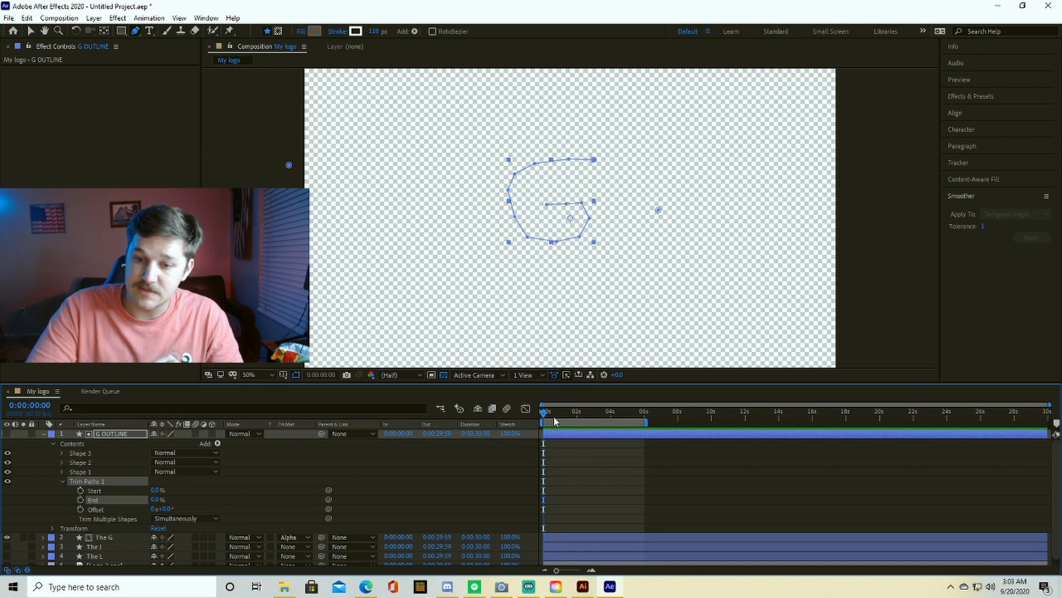
click(80, 500)
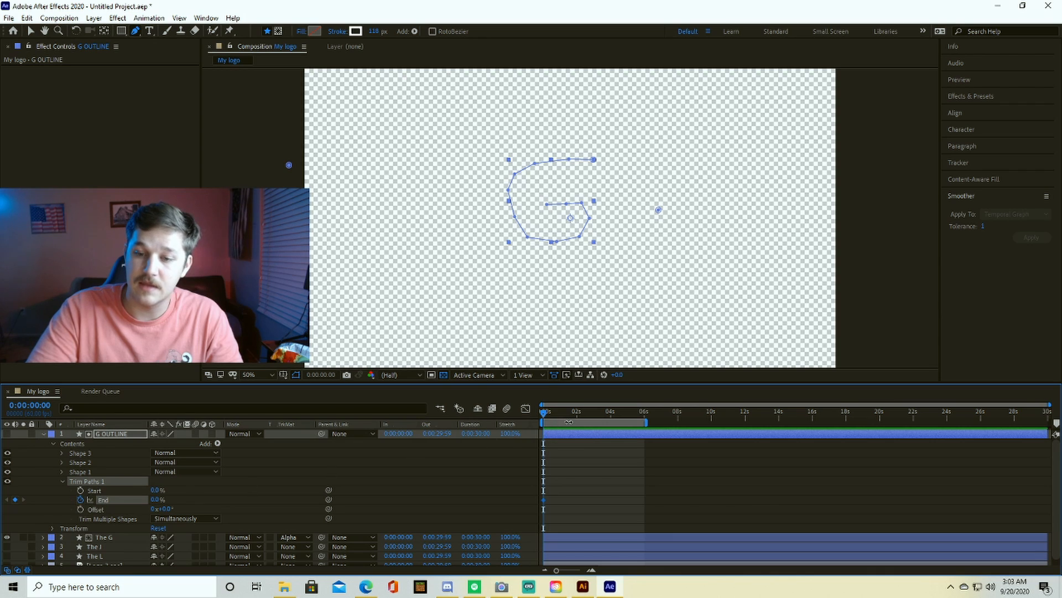
drag(543, 416, 577, 419)
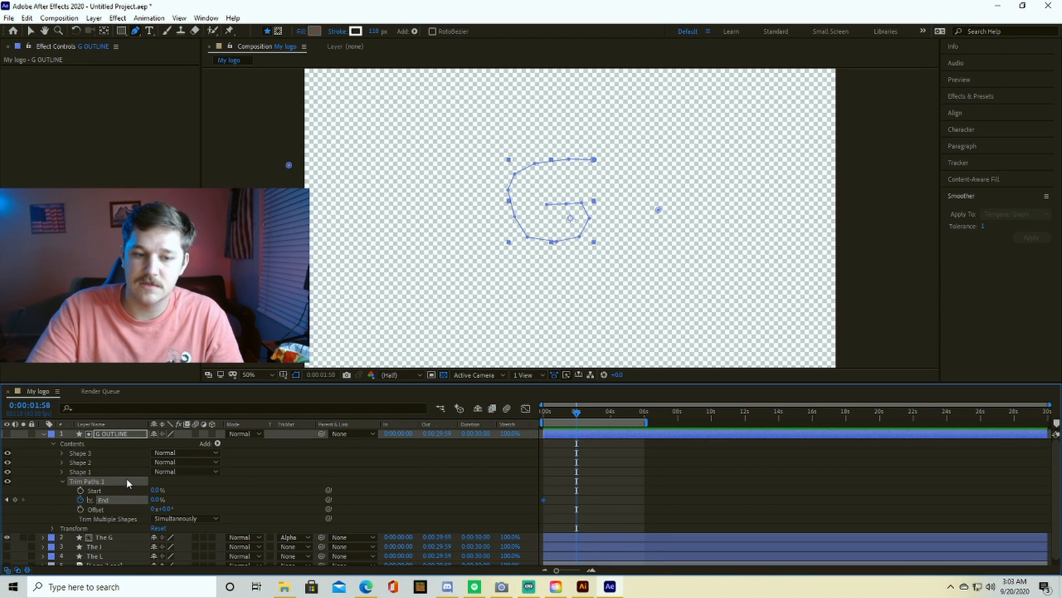
drag(158, 499, 262, 497)
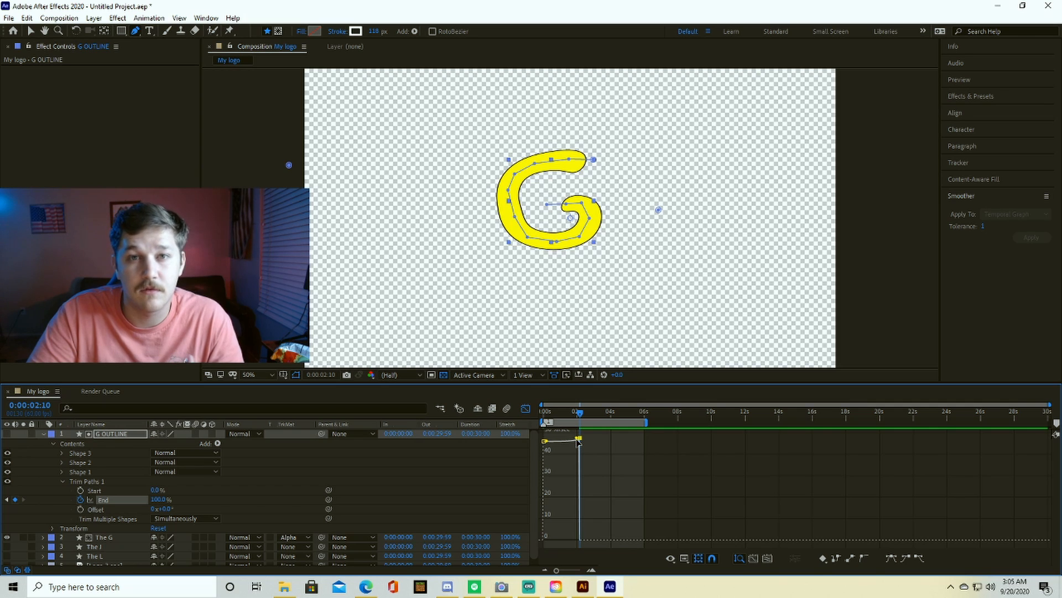
Reshape the End animation's graph curve by pulling the last keyframe's handle back towards the first, and preview the reveal
drag(578, 441, 560, 406)
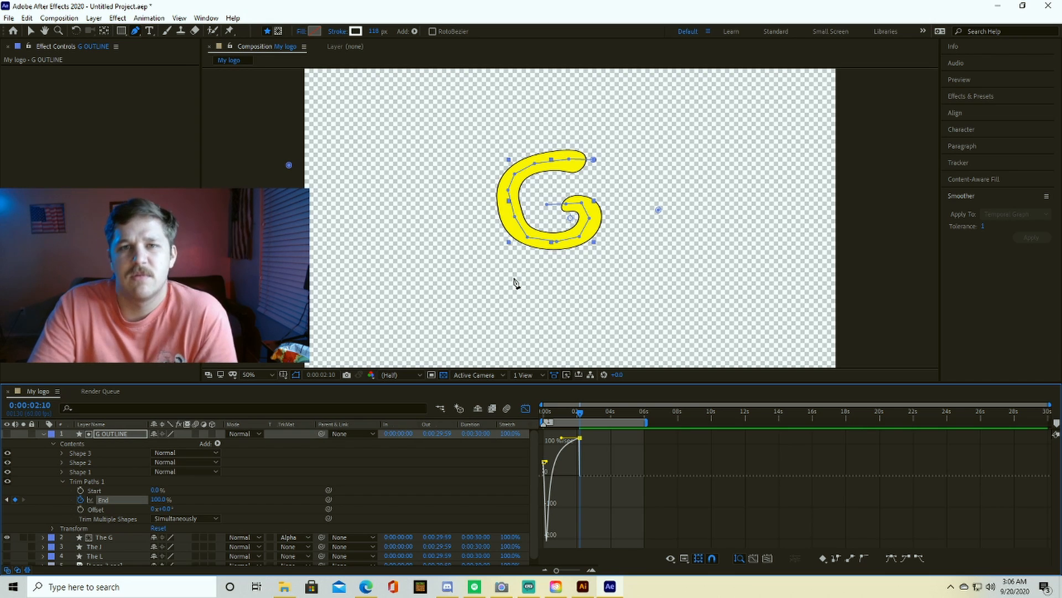
key(space)
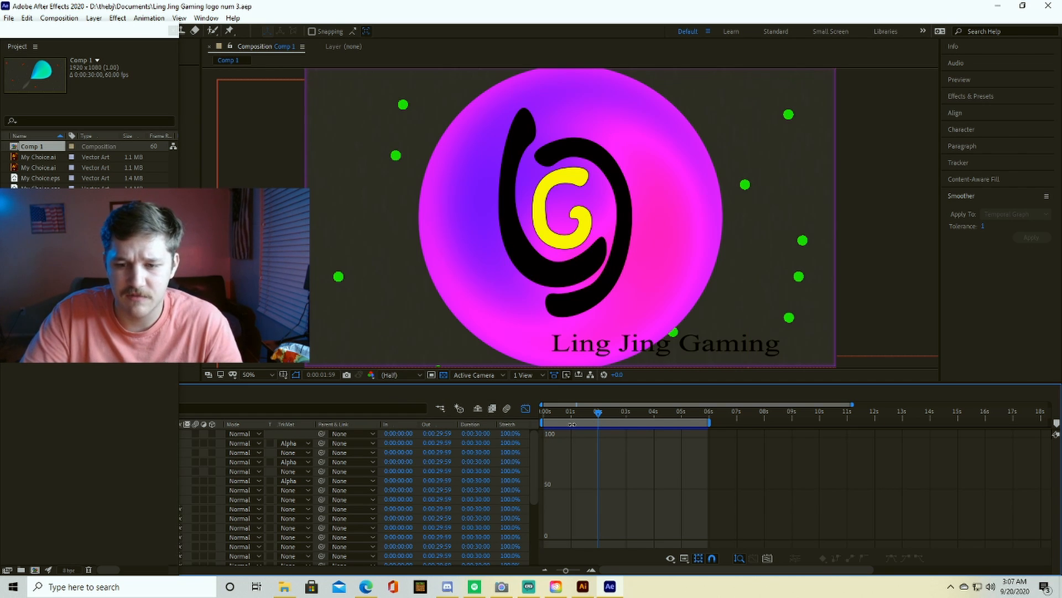
In the Ling Jing Gaming logo num 3 project, return Comp 1 to 0:00:00:00 and add a dark gray solid directly above top to bot left 14
drag(597, 412, 522, 411)
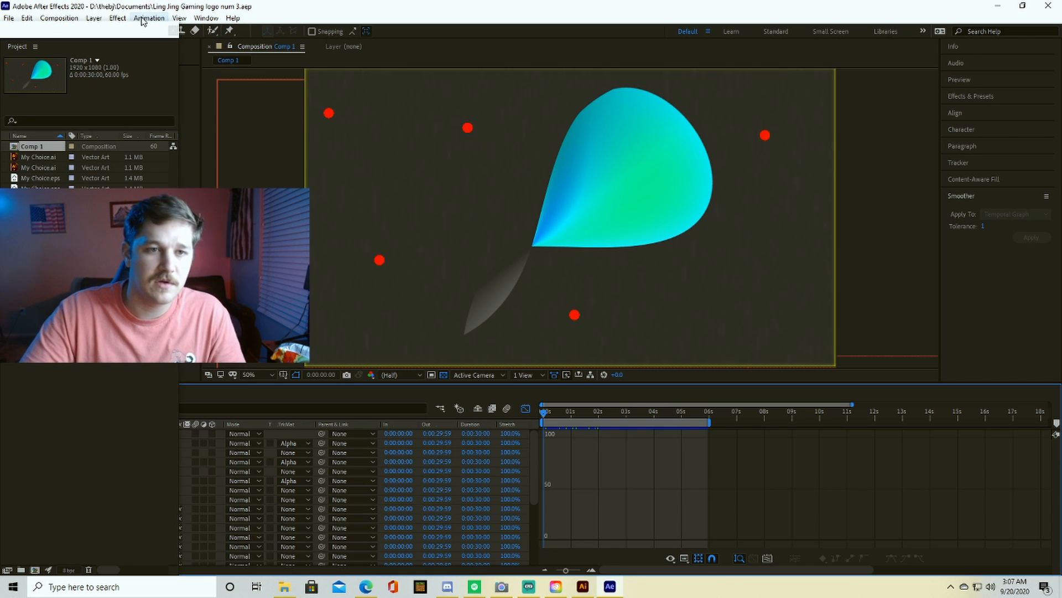
click(117, 17)
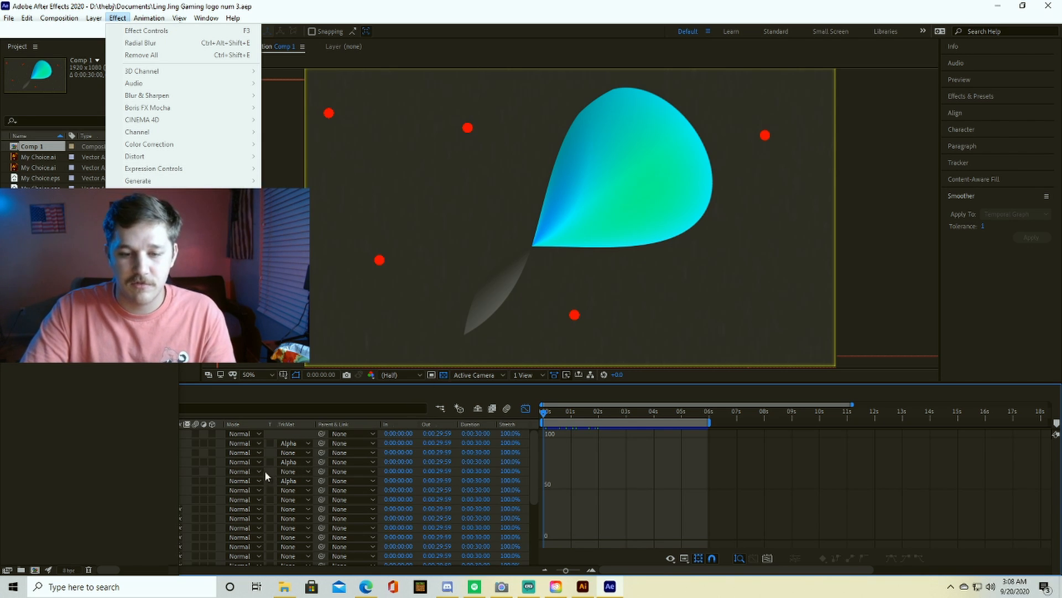
click(288, 106)
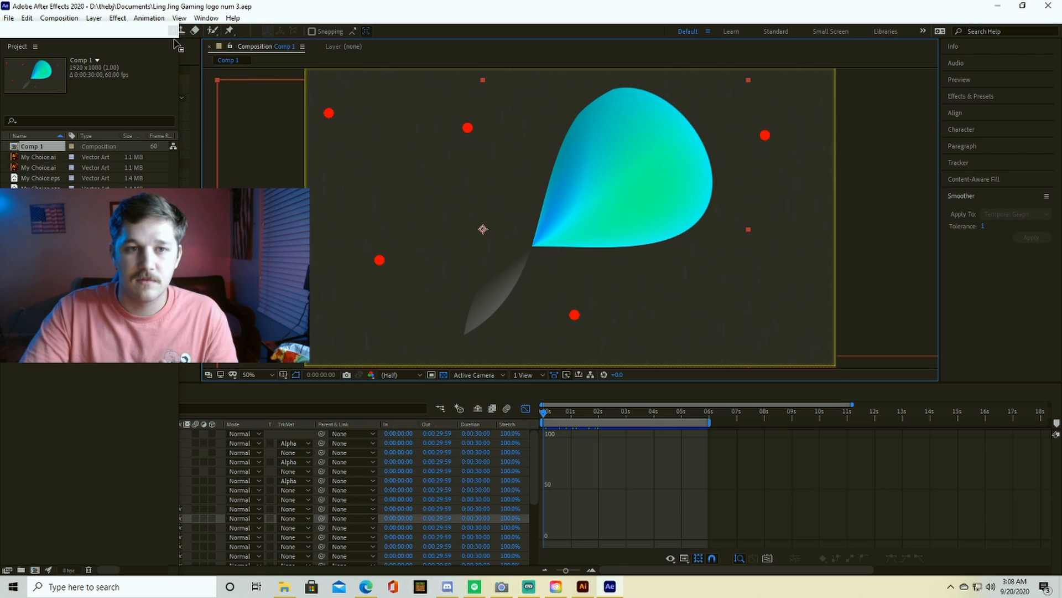
click(135, 491)
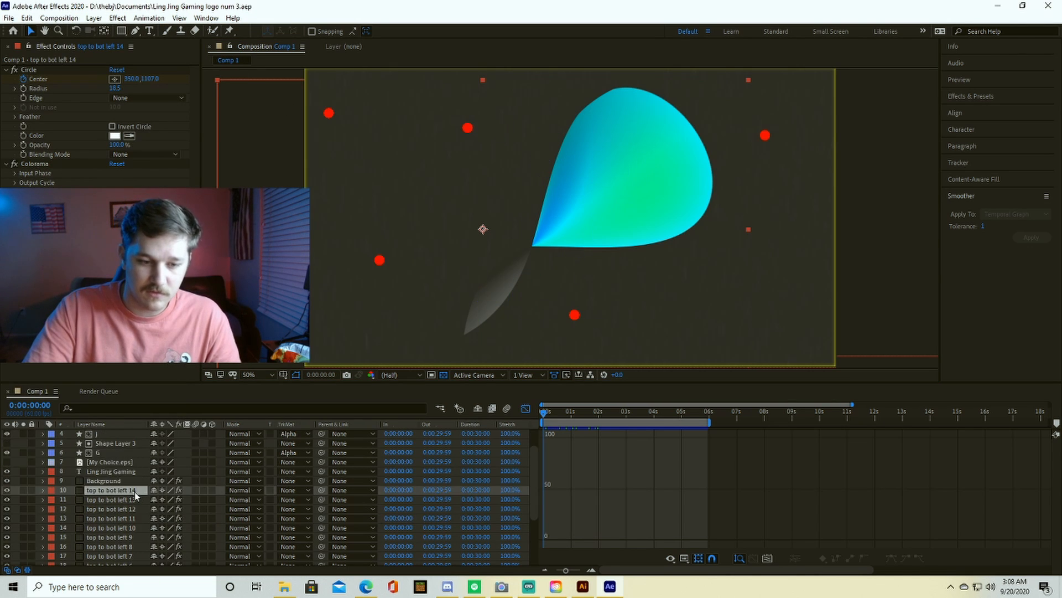
scroll(133, 494, down, 3)
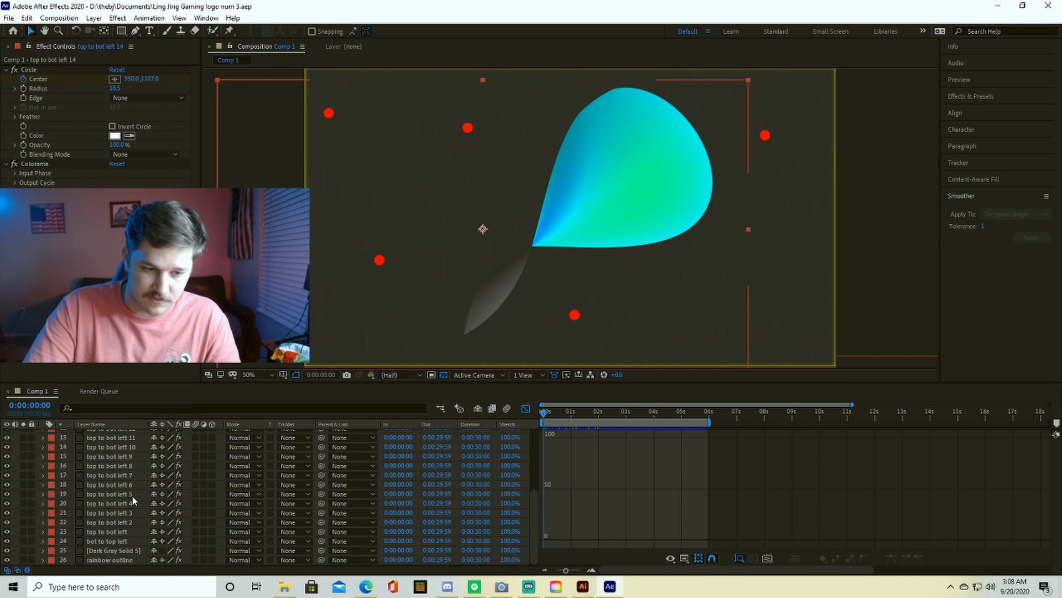
click(109, 18)
mouse_move(94, 18)
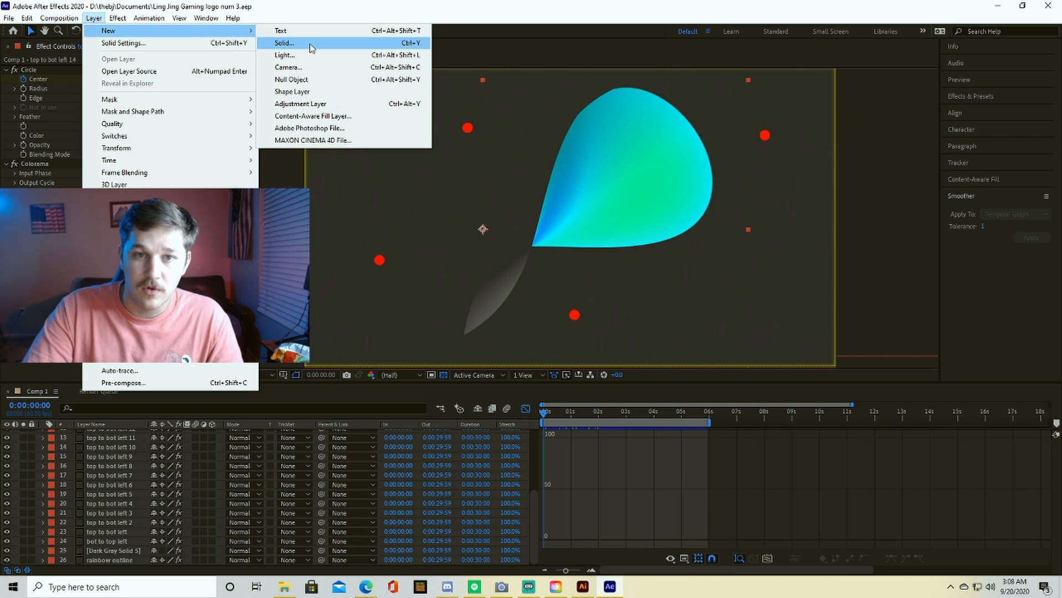
click(310, 45)
click(570, 392)
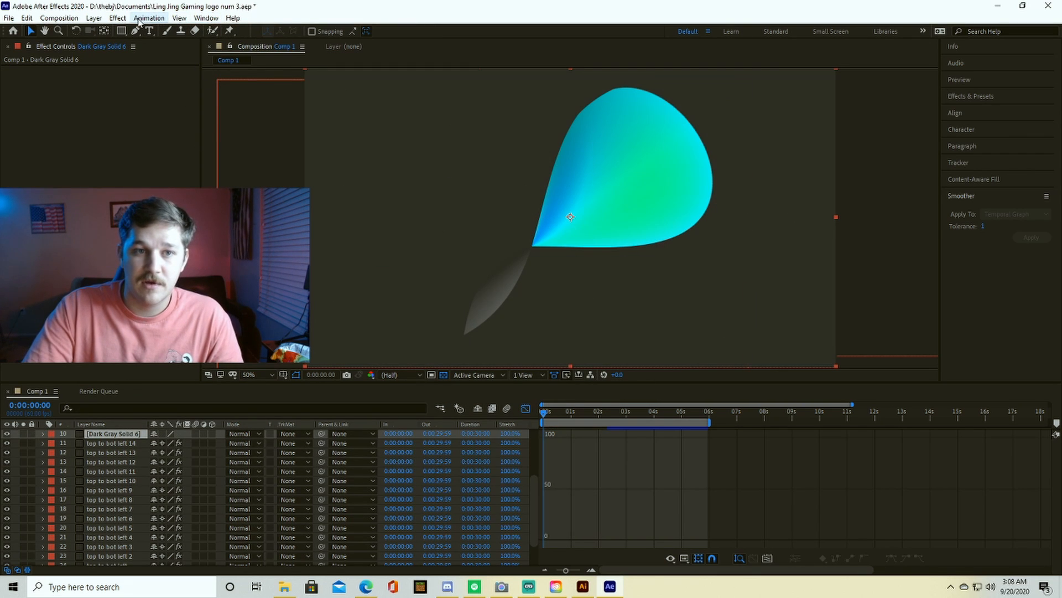
Apply the Generate Lens Flare effect to the new dark gray solid
click(117, 18)
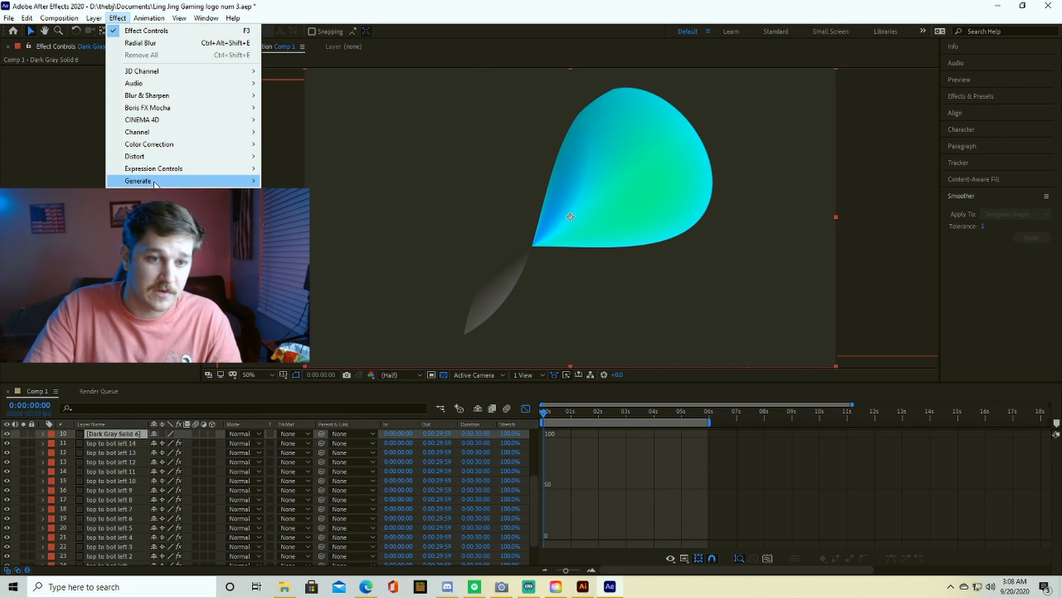
mouse_move(156, 183)
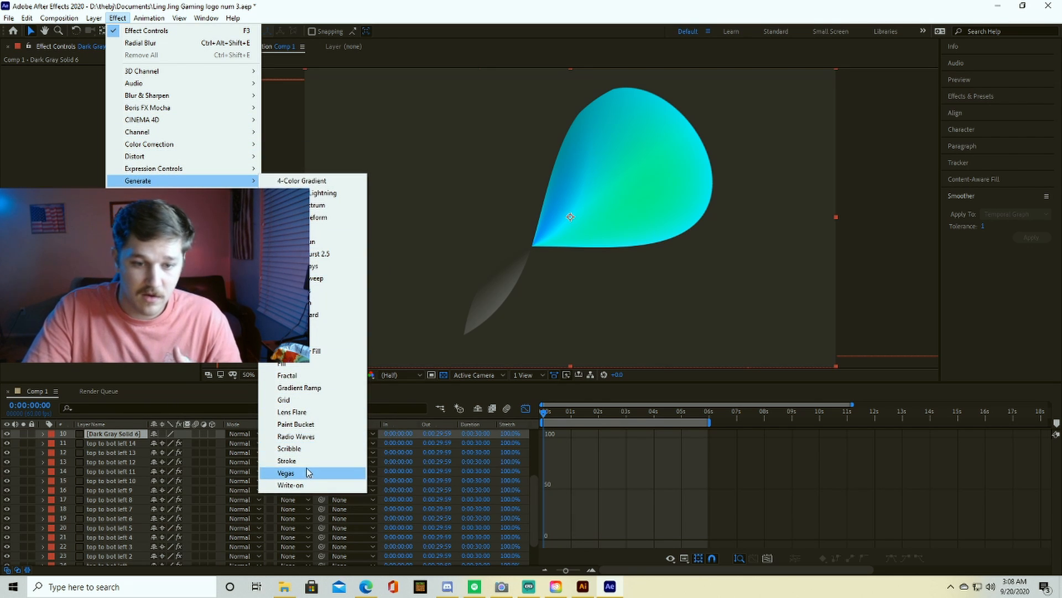
click(303, 413)
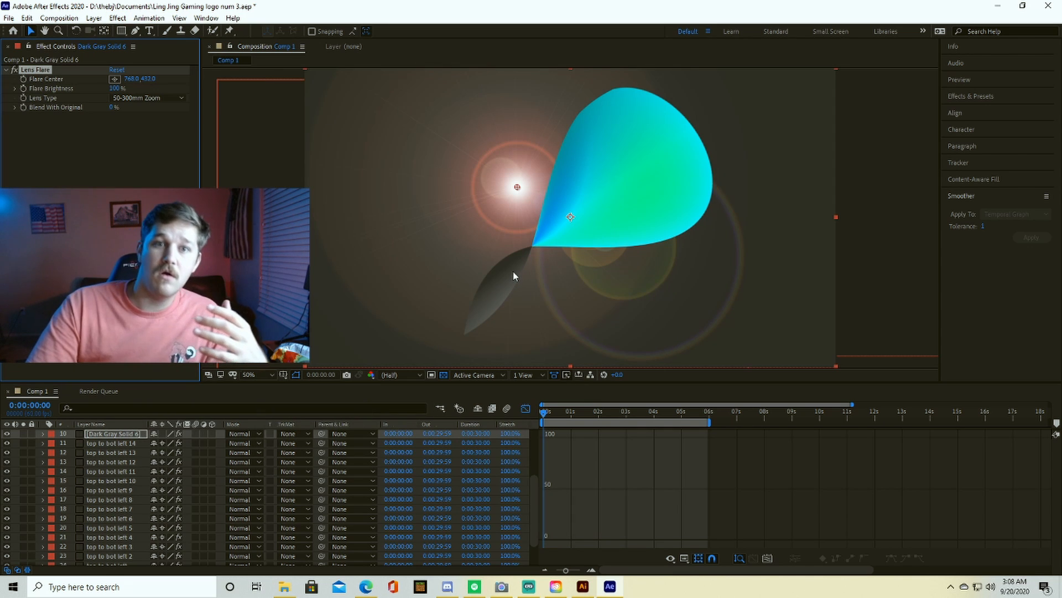